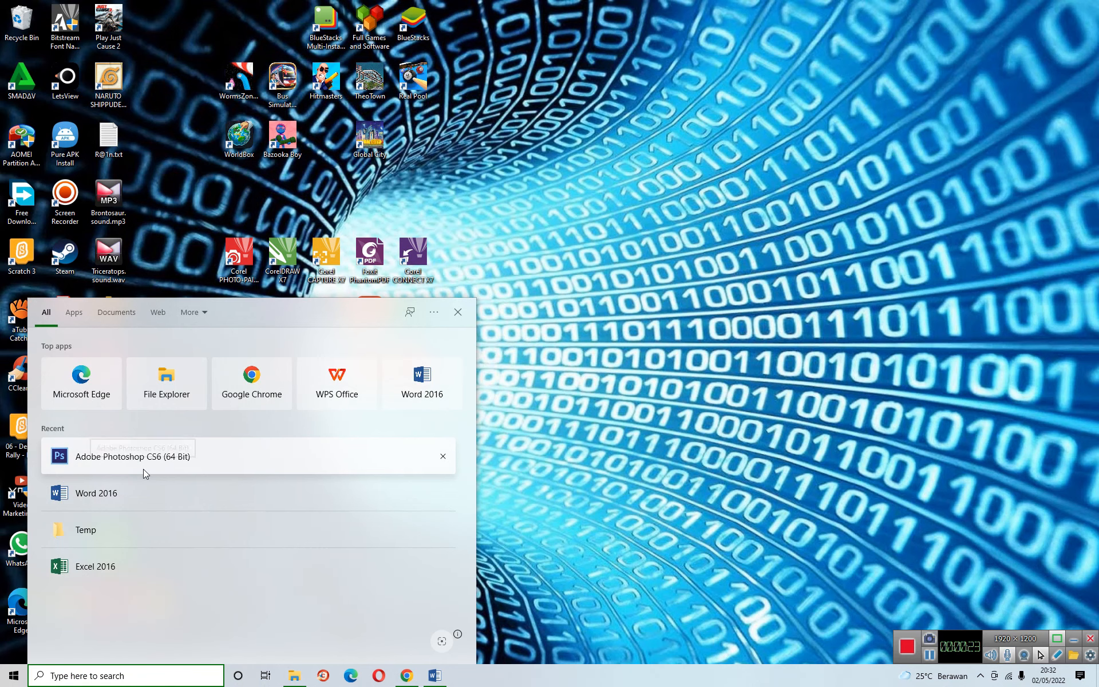
Step: Open Adobe Photoshop CS6 and create a blank 1280 by 853 pixel RGB document at 72 pixels/inch with a white background
{"action": "left_click", "coordinate": [150, 465]}
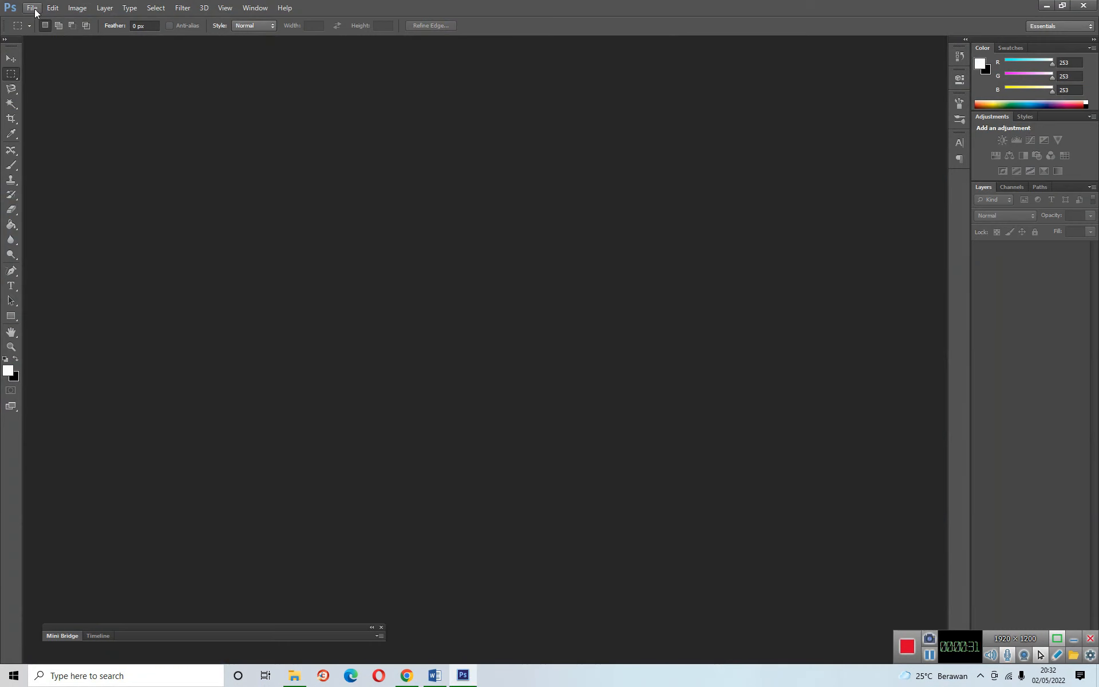
{"action": "left_click", "coordinate": [32, 8]}
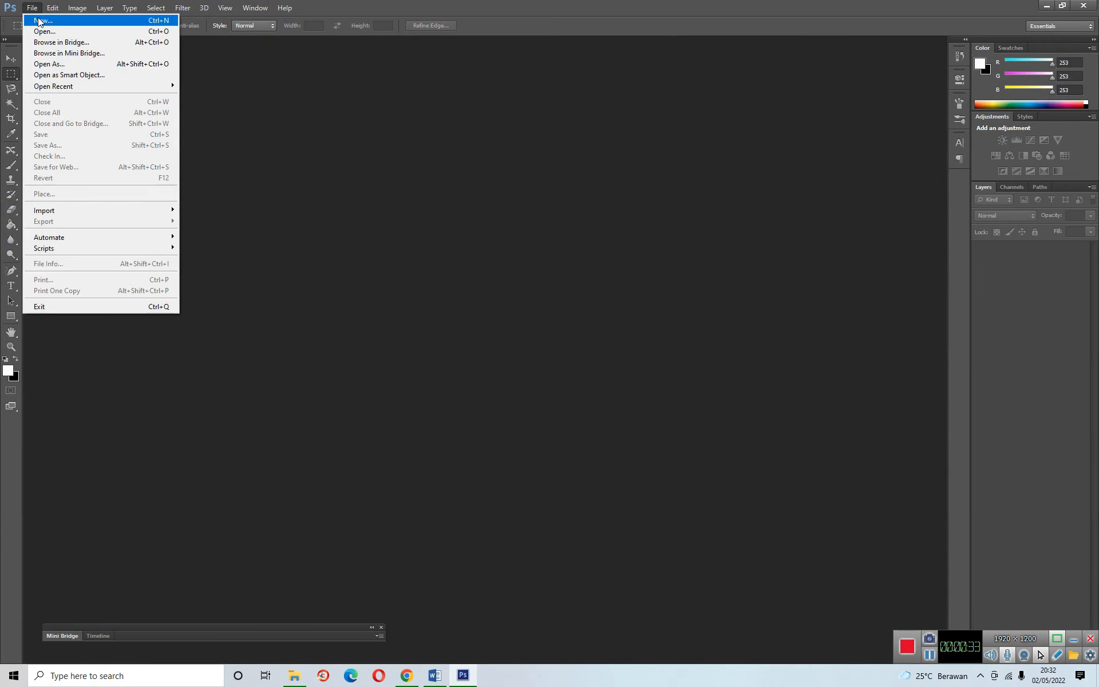
{"action": "left_click", "coordinate": [38, 22]}
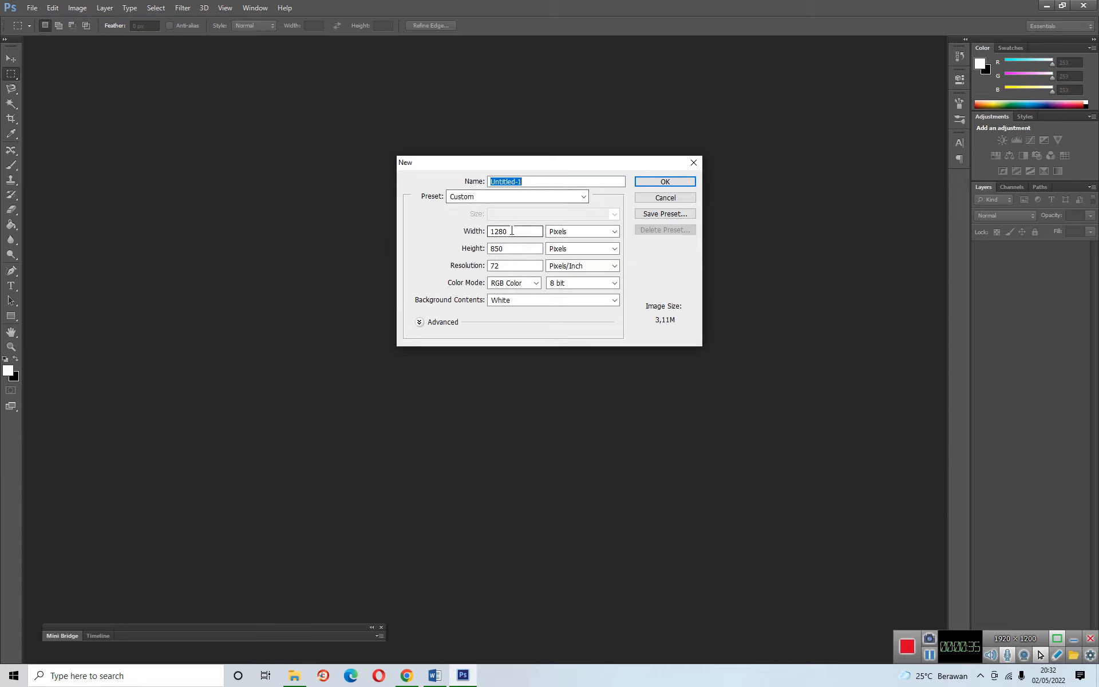
{"action": "left_click", "coordinate": [537, 250]}
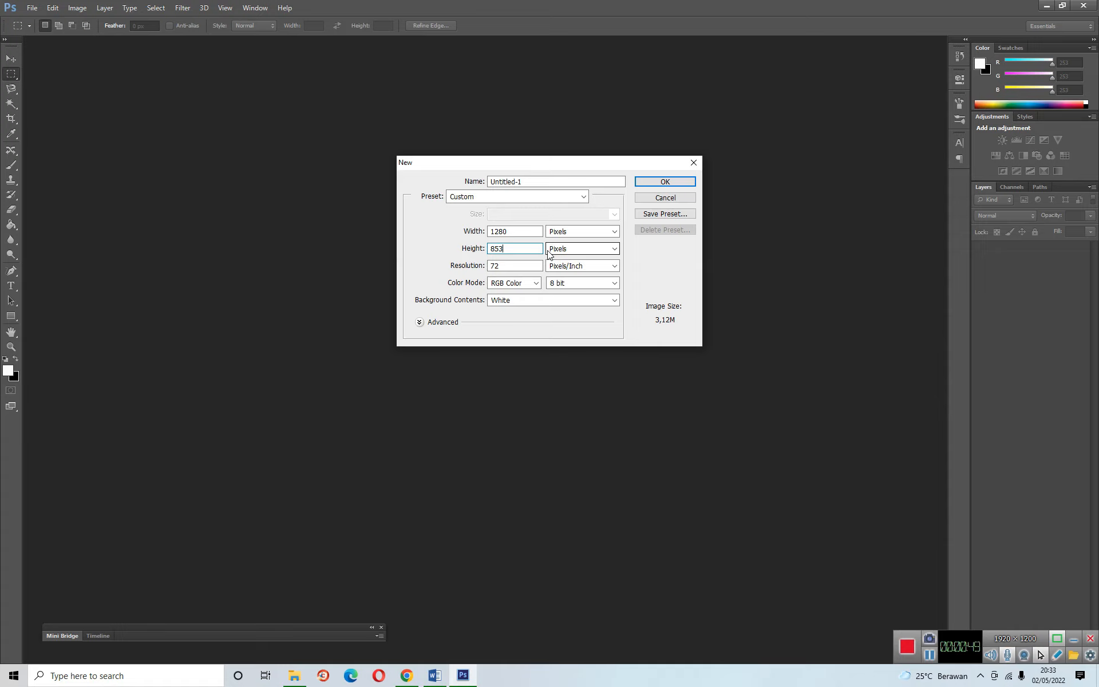
{"action": "left_click", "coordinate": [651, 182]}
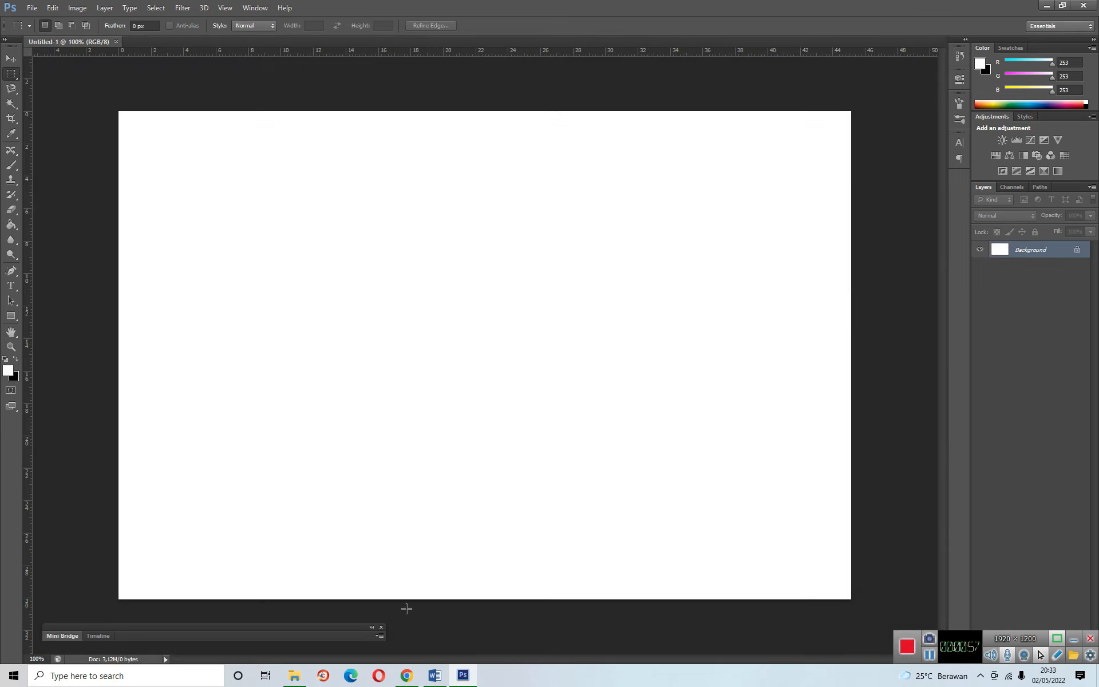
Step: Switch to Chrome to view the Pixabay mountain landscape photo at full size, and return to Photoshop
{"action": "mouse_move", "coordinate": [408, 678]}
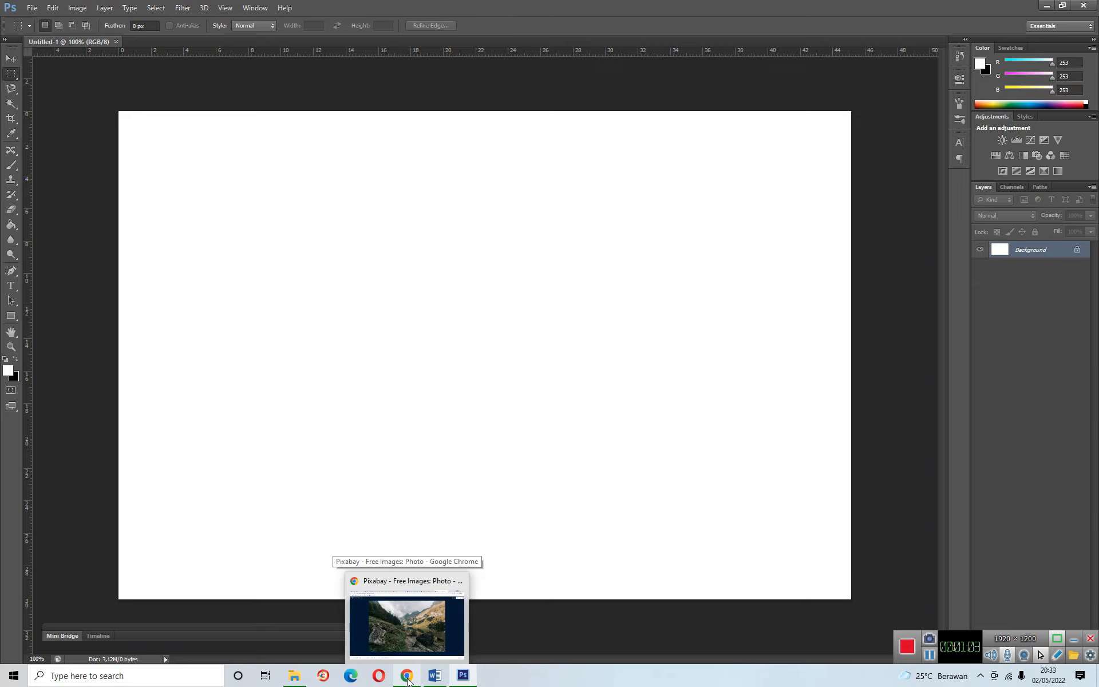
{"action": "left_click", "coordinate": [408, 678]}
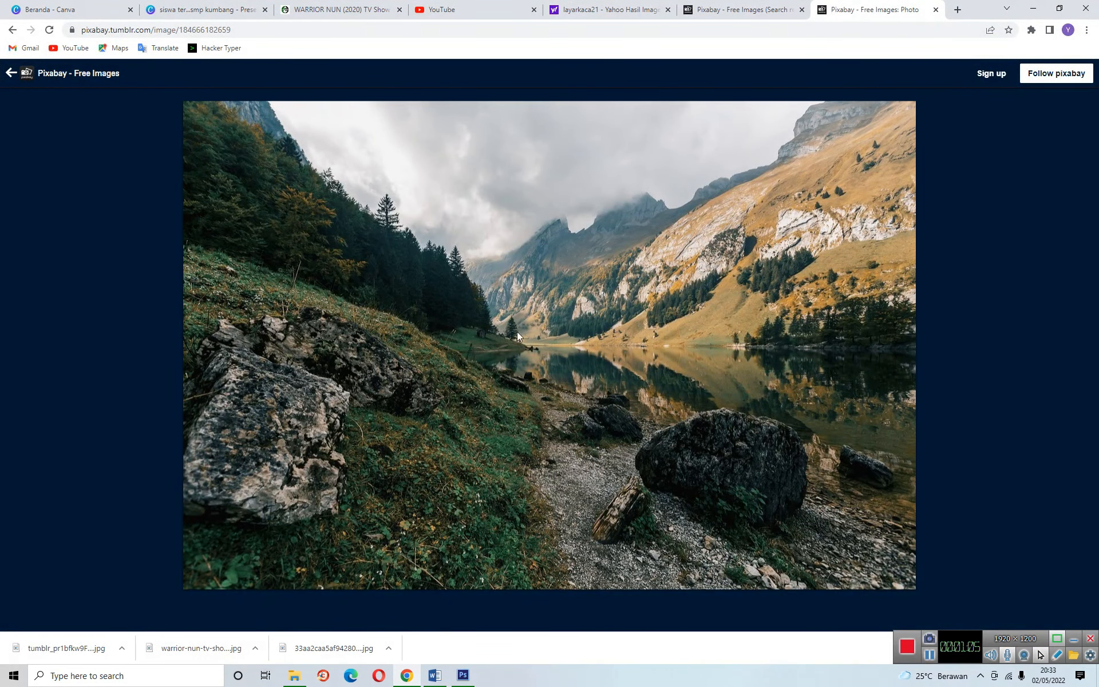
{"action": "key", "text": "alt+Left"}
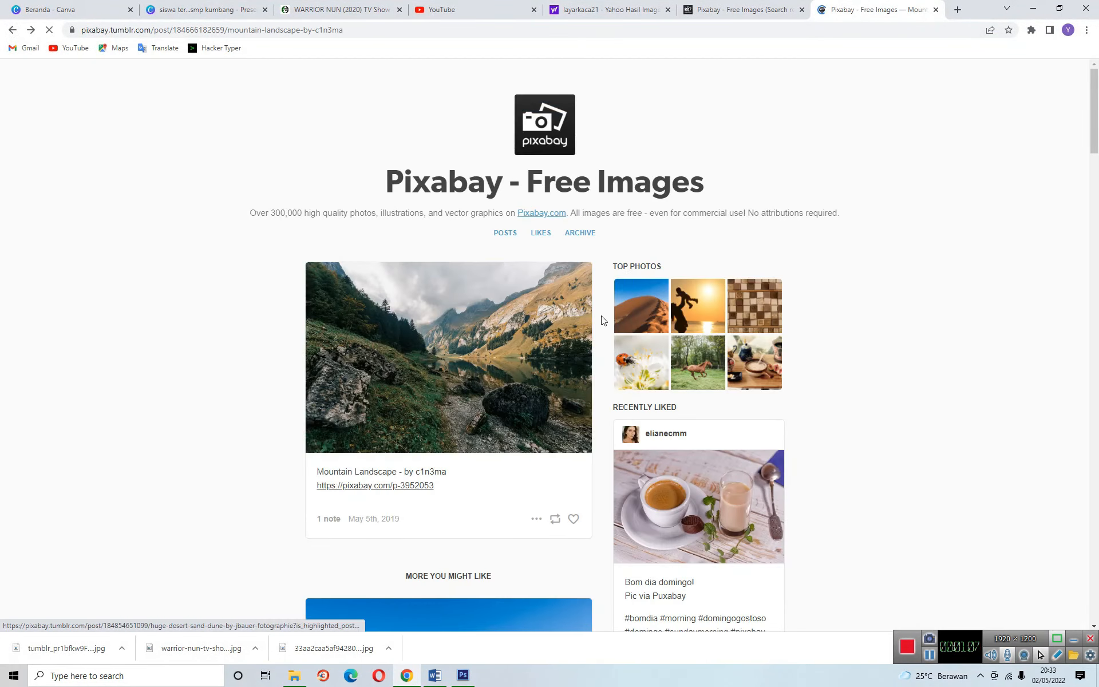
{"action": "left_click", "coordinate": [441, 373]}
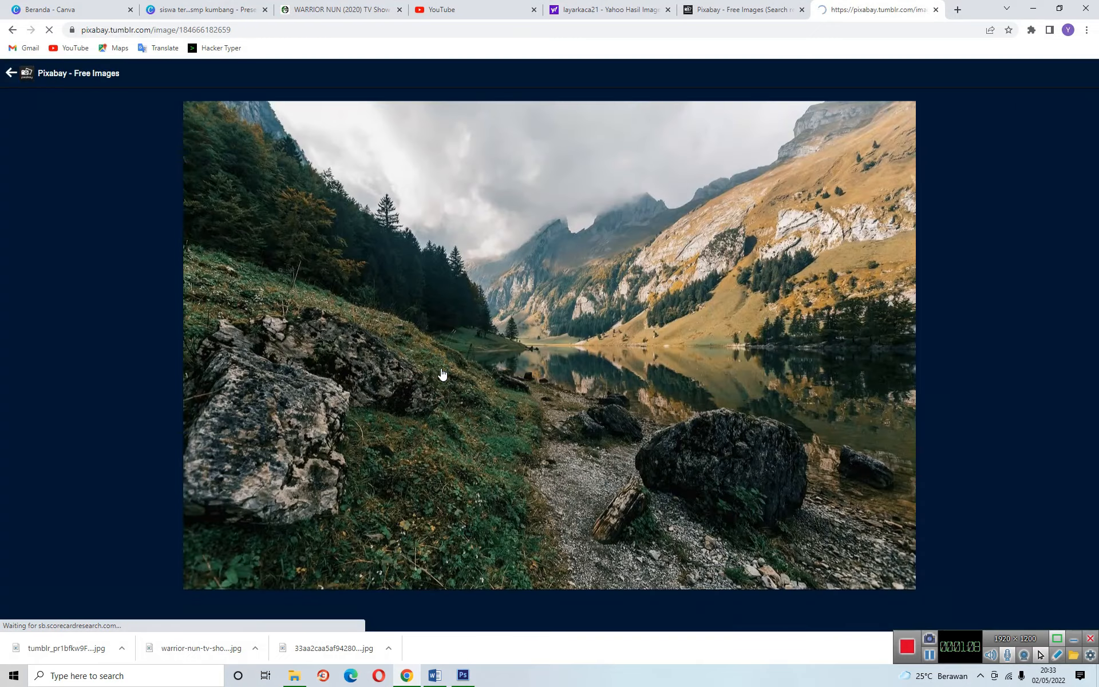
{"action": "right_click", "coordinate": [485, 366]}
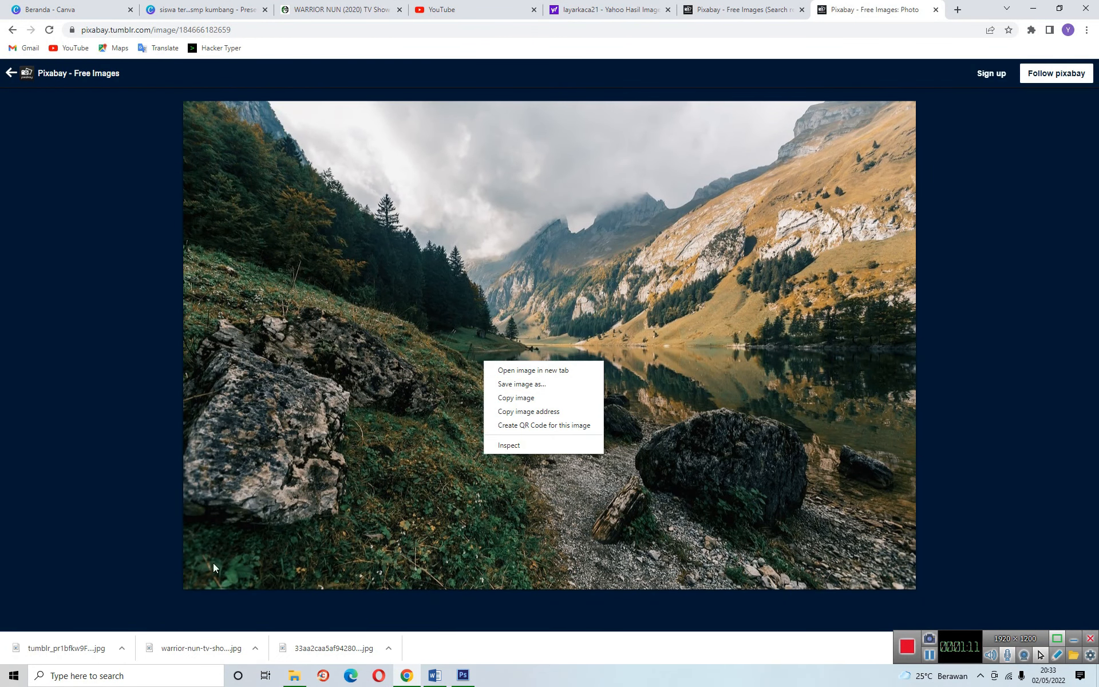
{"action": "left_click", "coordinate": [295, 675]}
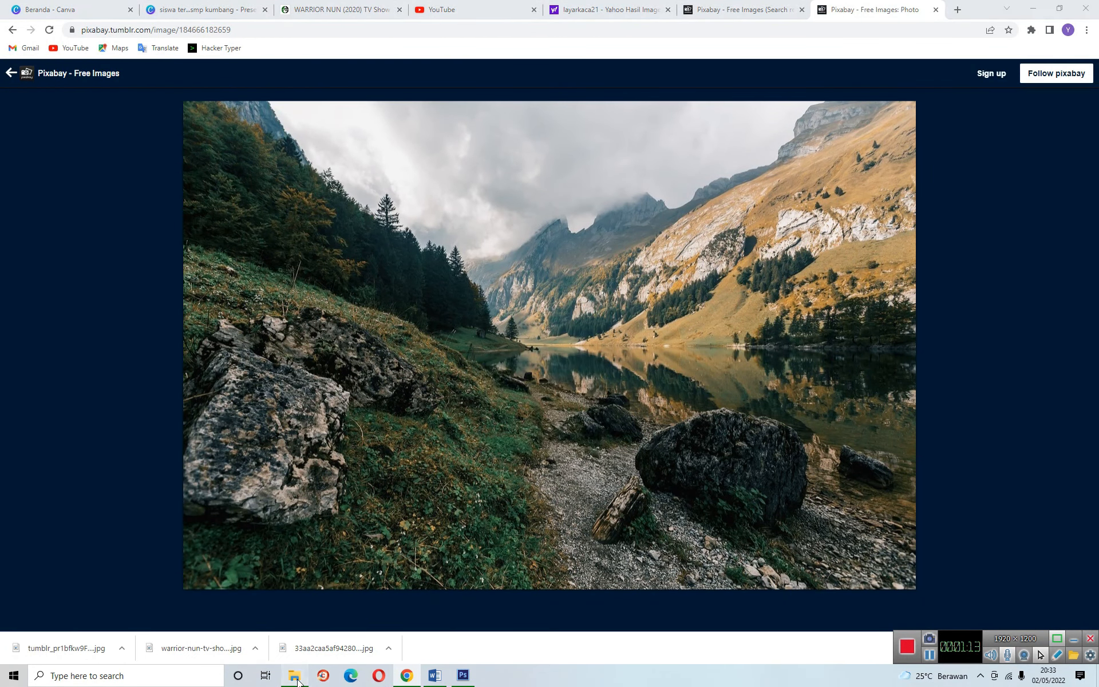
{"action": "left_click", "coordinate": [464, 676]}
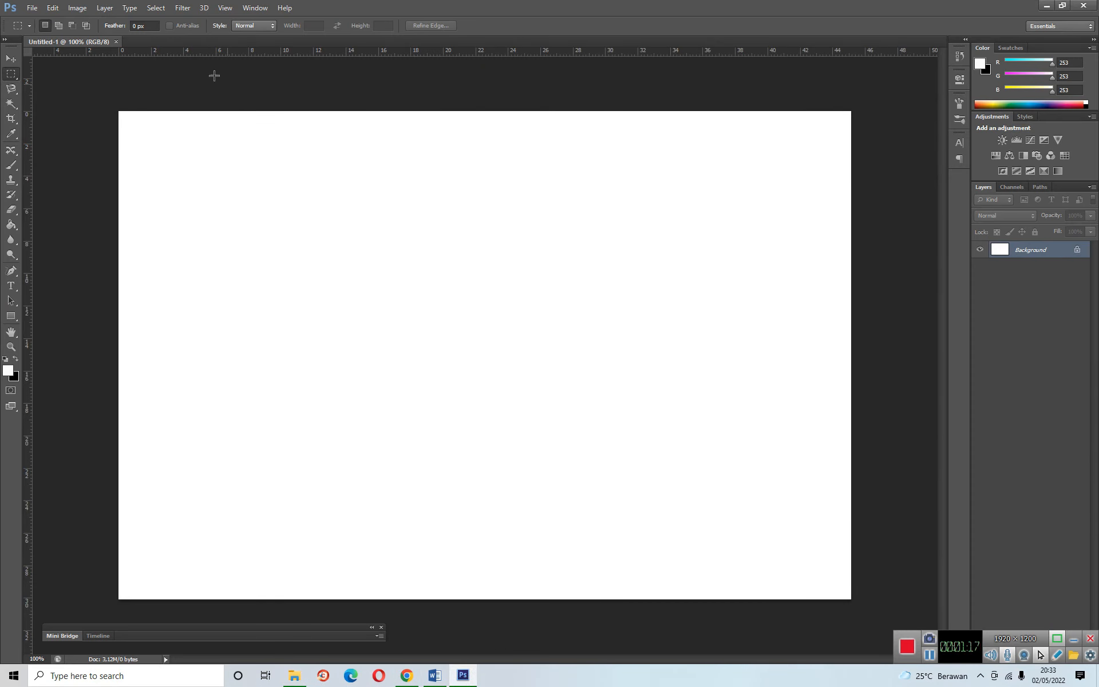
Step: Open the mountain landscape image tumblr_pr1bfkw9F61tawn8uo1_1280.jpg from the prom folder
{"action": "left_click", "coordinate": [30, 9]}
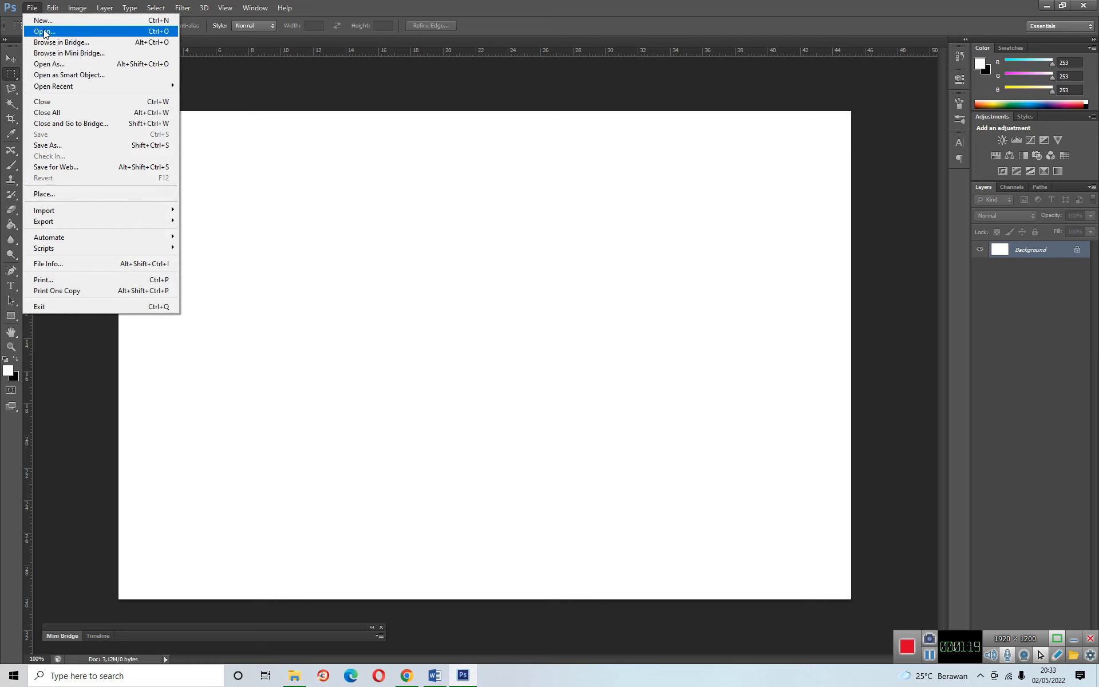
{"action": "left_click", "coordinate": [46, 32]}
{"action": "scroll", "coordinate": [632, 283], "scroll_direction": "down", "scroll_amount": 3}
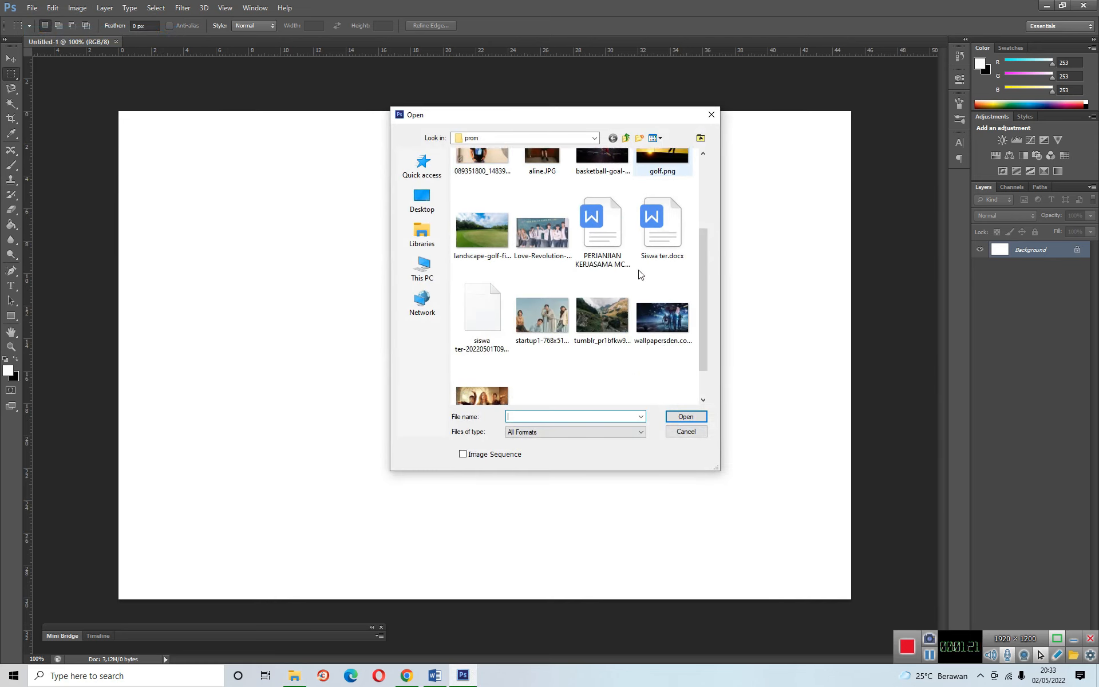
{"action": "left_click", "coordinate": [598, 293]}
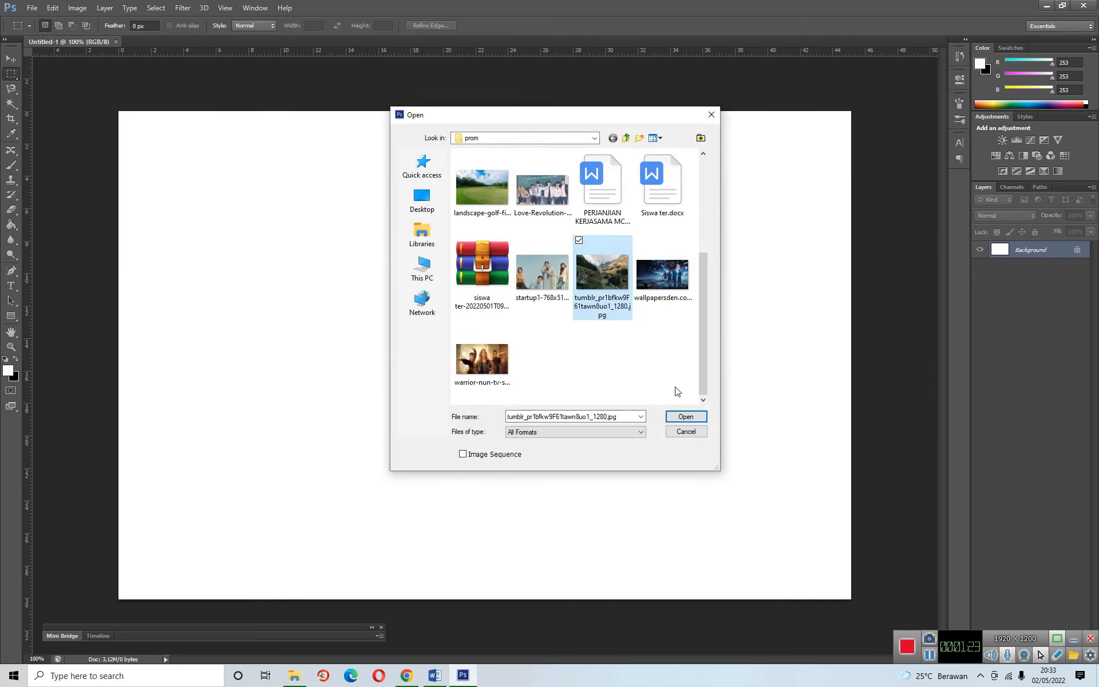
{"action": "left_click", "coordinate": [686, 418]}
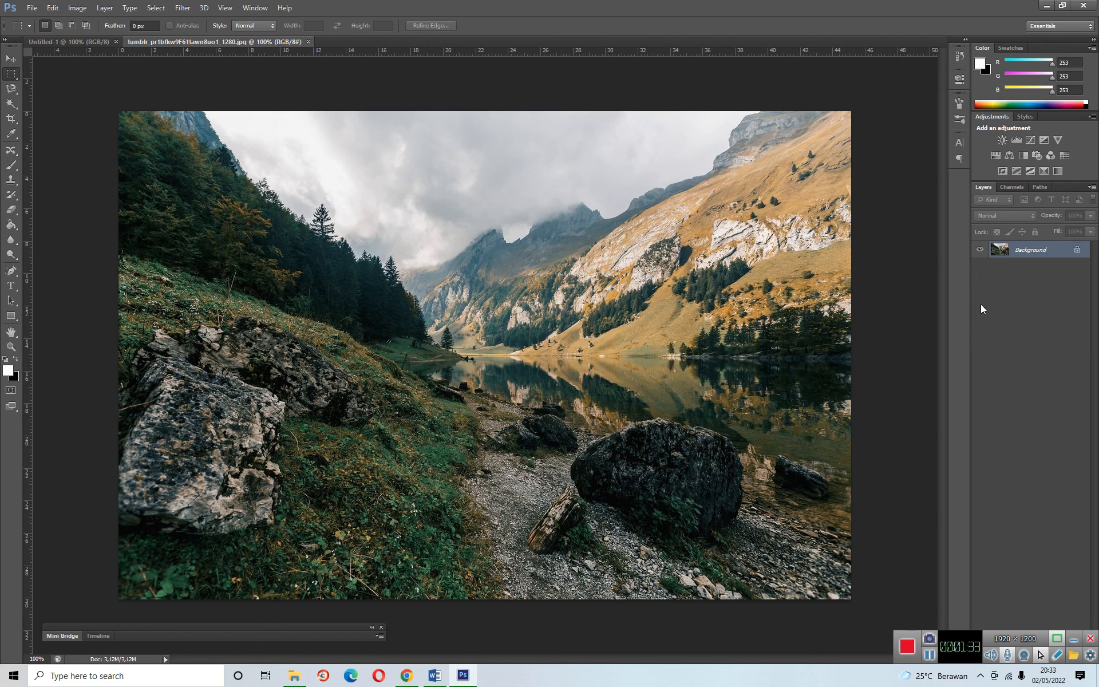
Step: Convert the landscape photo's locked Background into a normal layer named Layer 0
{"action": "right_click", "coordinate": [1025, 253]}
{"action": "left_click", "coordinate": [1031, 258]}
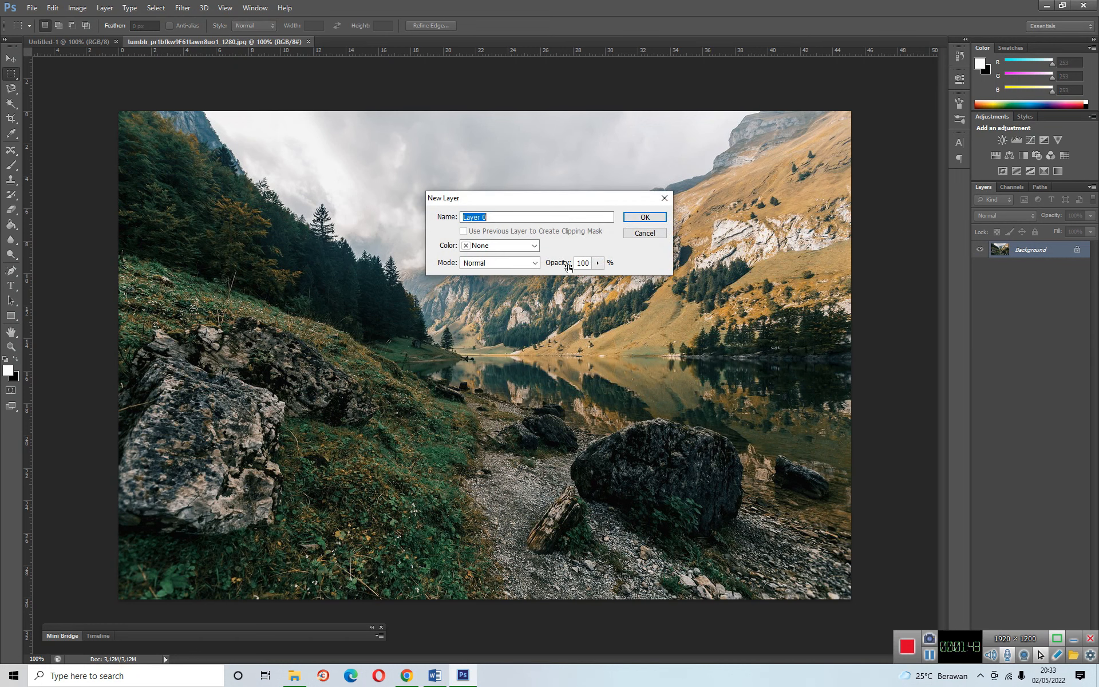
{"action": "left_click", "coordinate": [644, 218]}
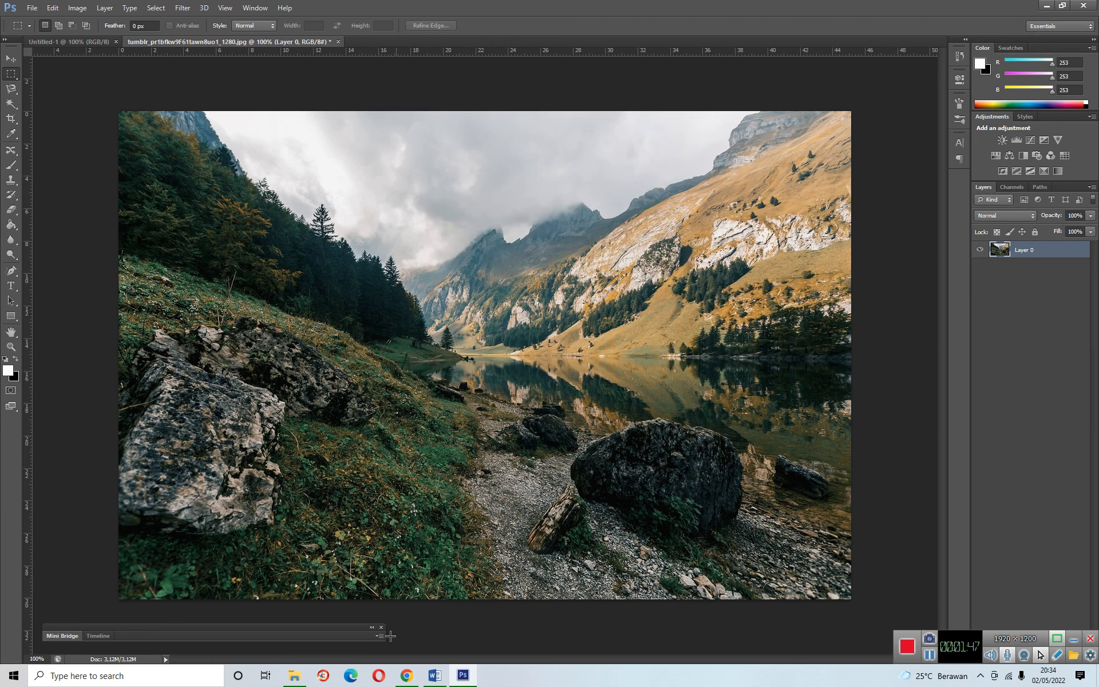
Step: Place the prom folder's photo of the woman in front of the wooden door into the landscape document as a new layer
{"action": "mouse_move", "coordinate": [301, 683]}
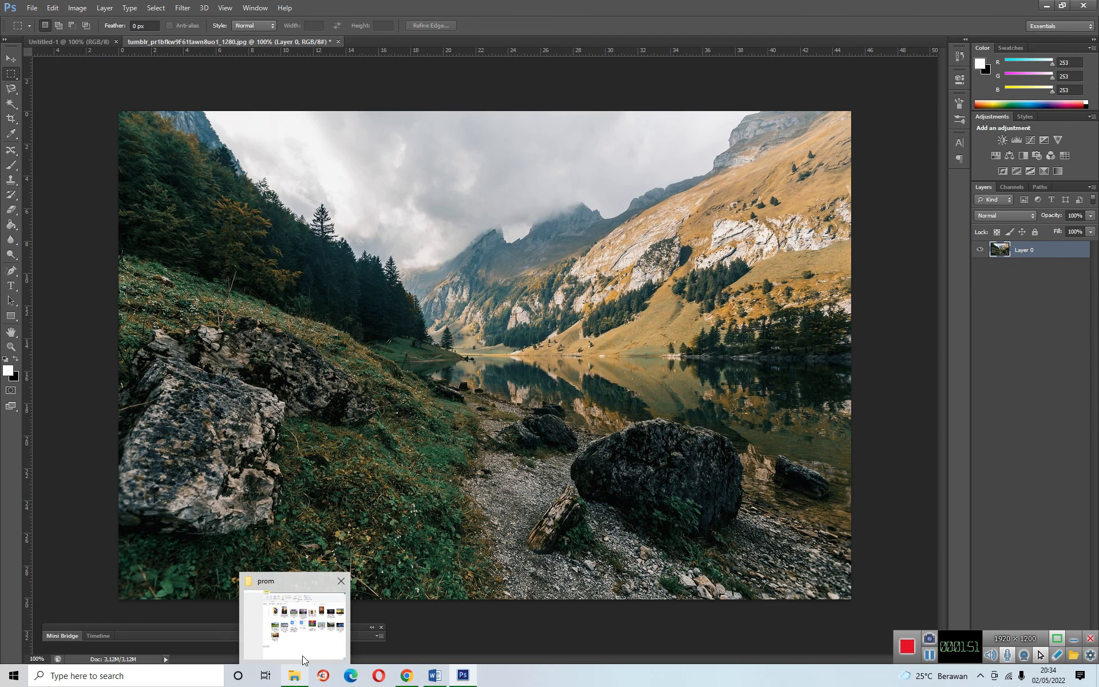
{"action": "left_click", "coordinate": [299, 654]}
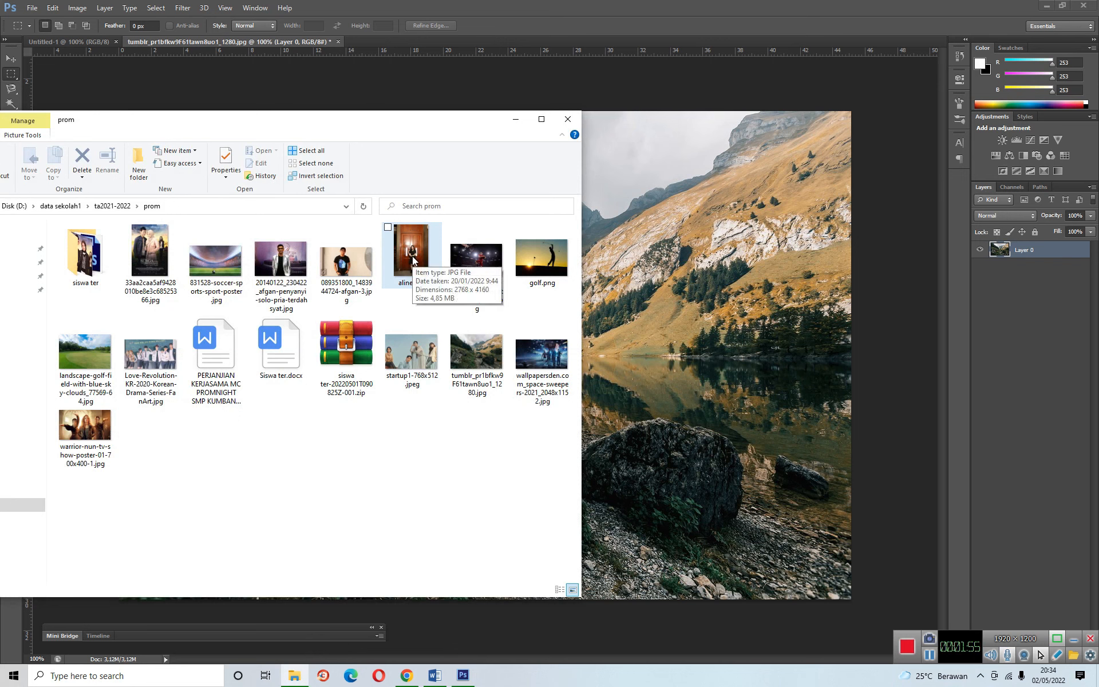
{"action": "left_click_drag", "start_coordinate": [412, 257], "coordinate": [673, 277]}
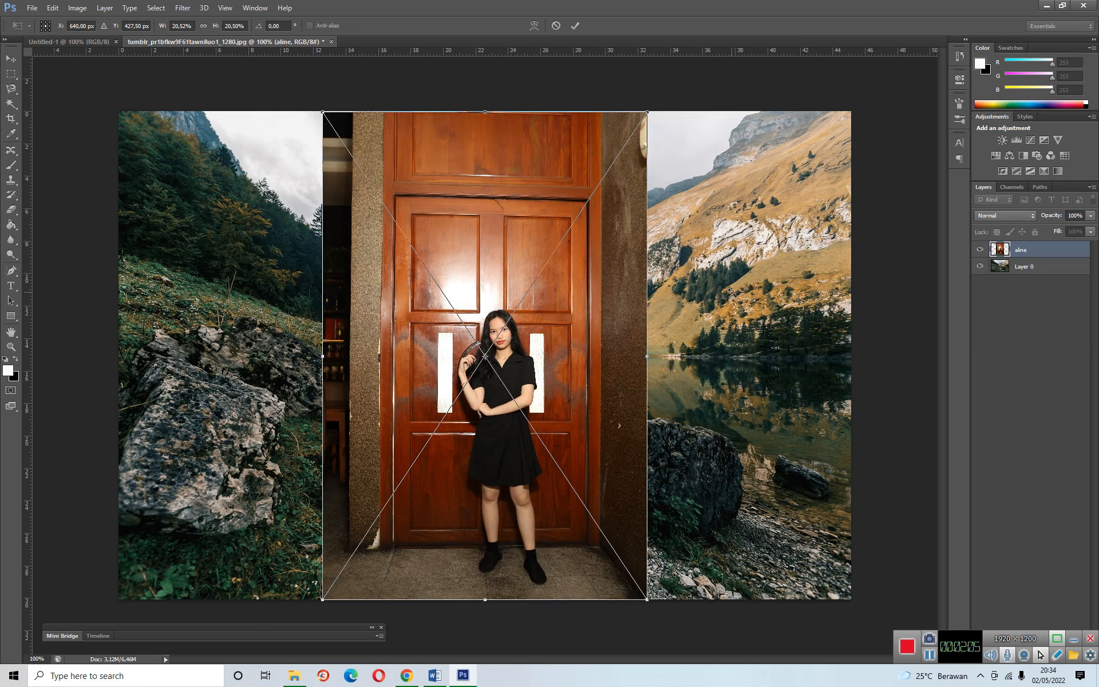
{"action": "key", "text": "Return"}
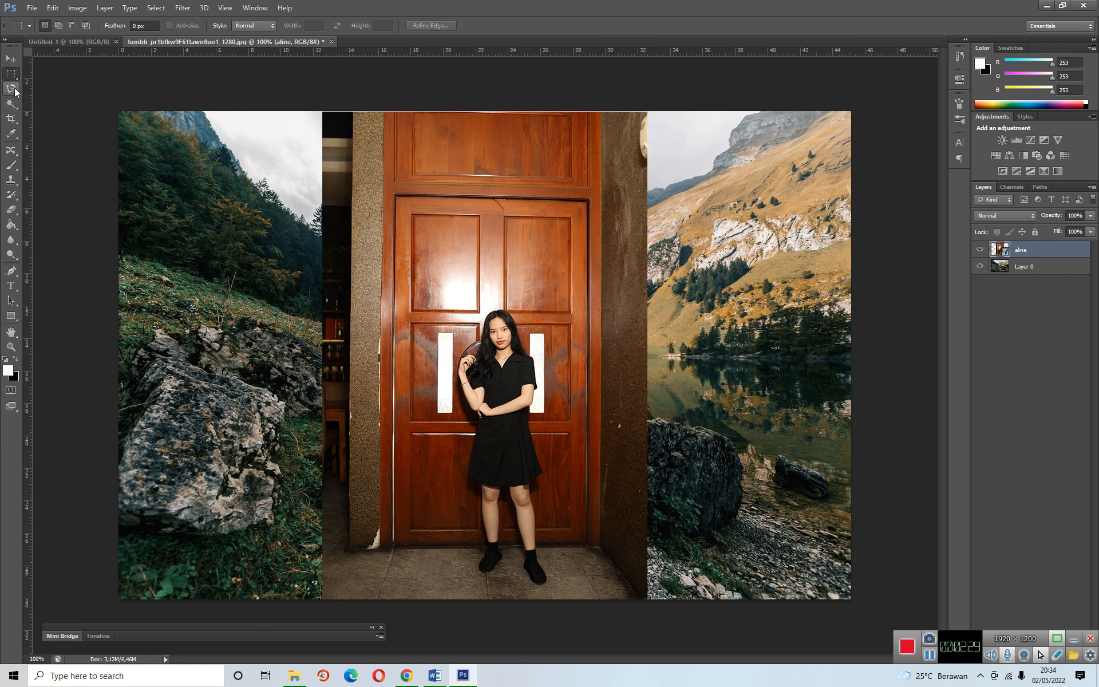
Step: Select the woman's whole figure by tracing her outline from the shoes around the body with the Magnetic Lasso Tool
{"action": "scroll", "coordinate": [377, 236], "scroll_direction": "up", "scroll_amount": 4}
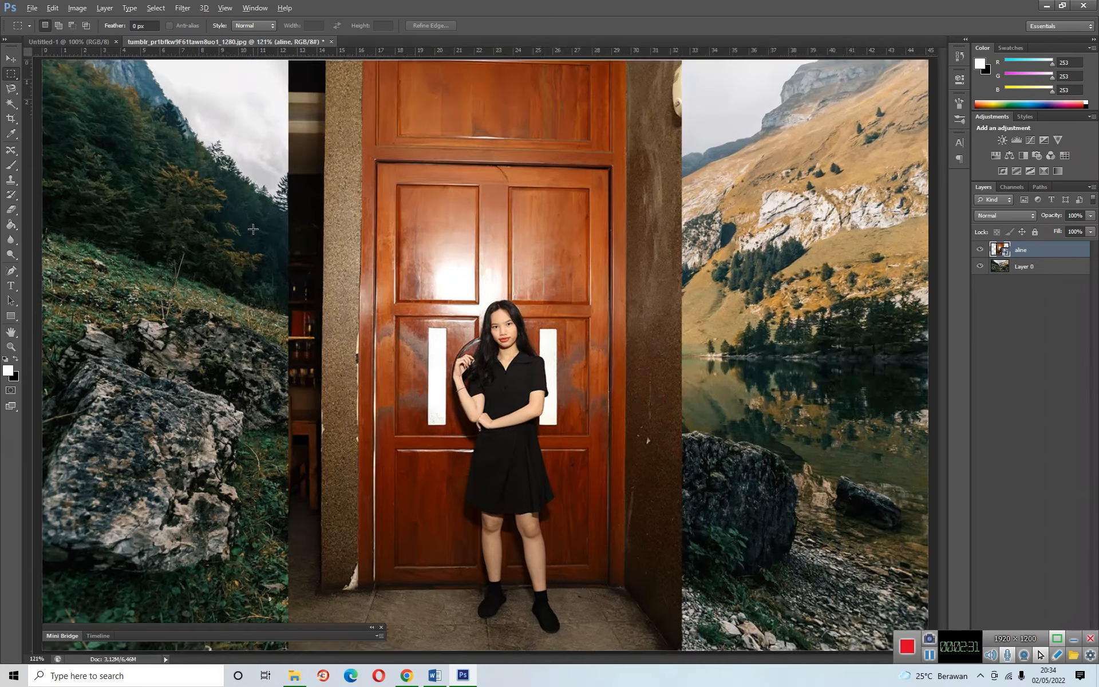
{"action": "scroll", "coordinate": [509, 250], "scroll_direction": "down", "scroll_amount": 1}
{"action": "scroll", "coordinate": [510, 249], "scroll_direction": "down", "scroll_amount": 2}
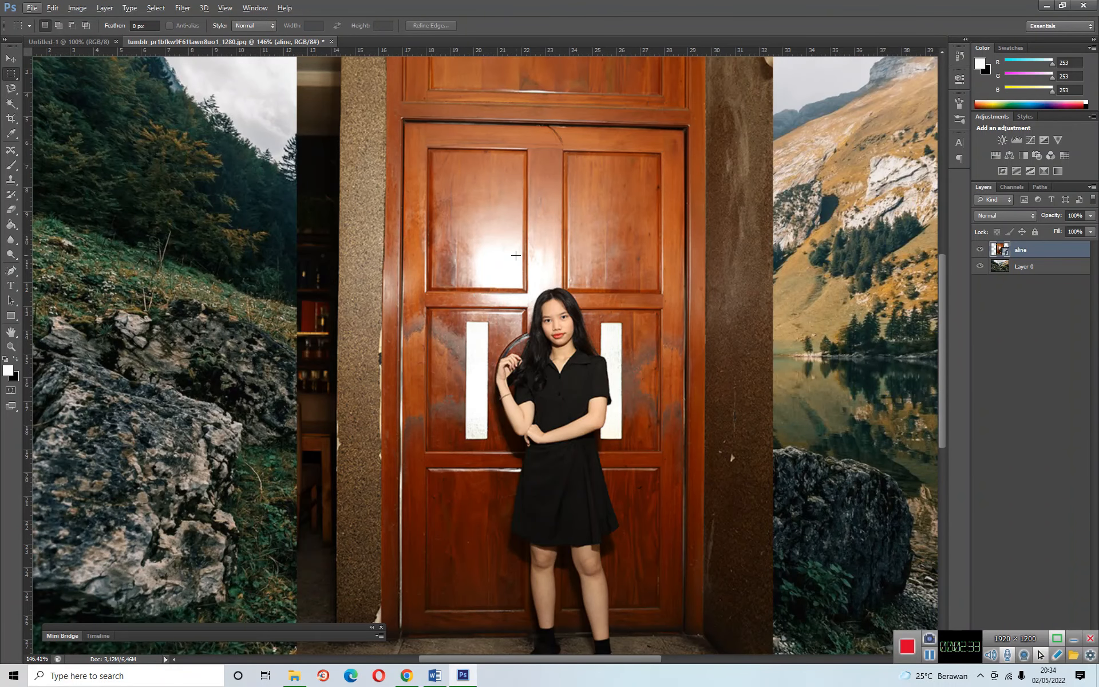
{"action": "scroll", "coordinate": [556, 271], "scroll_direction": "up", "scroll_amount": 2}
{"action": "scroll", "coordinate": [556, 271], "scroll_direction": "down", "scroll_amount": 1}
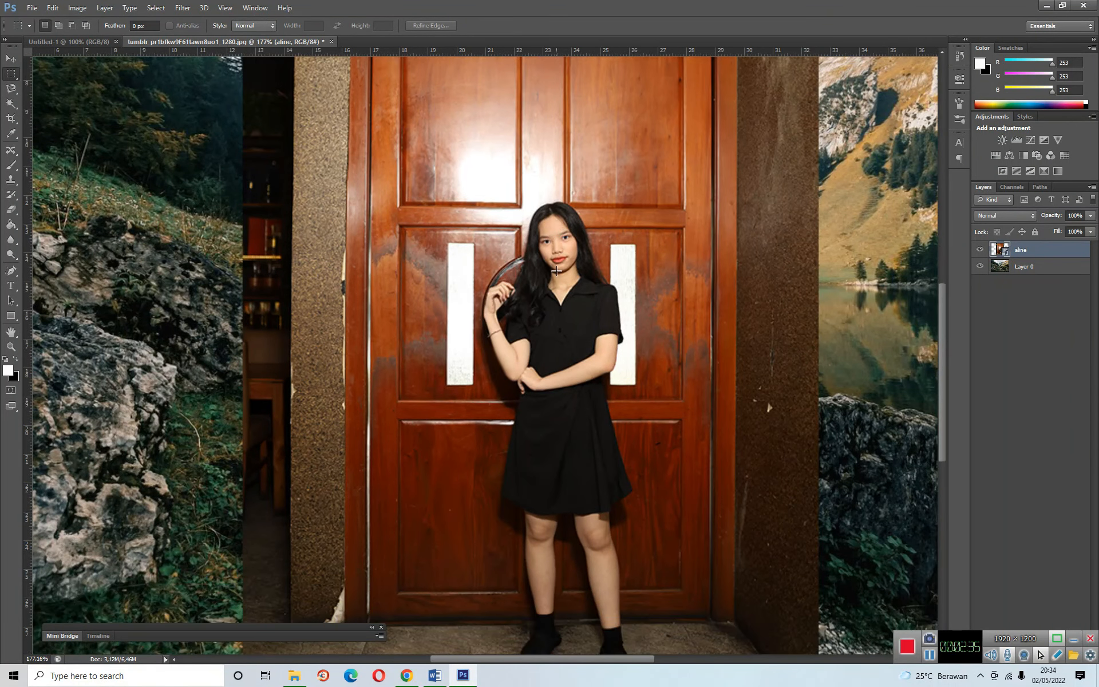
{"action": "scroll", "coordinate": [556, 271], "scroll_direction": "down", "scroll_amount": 2}
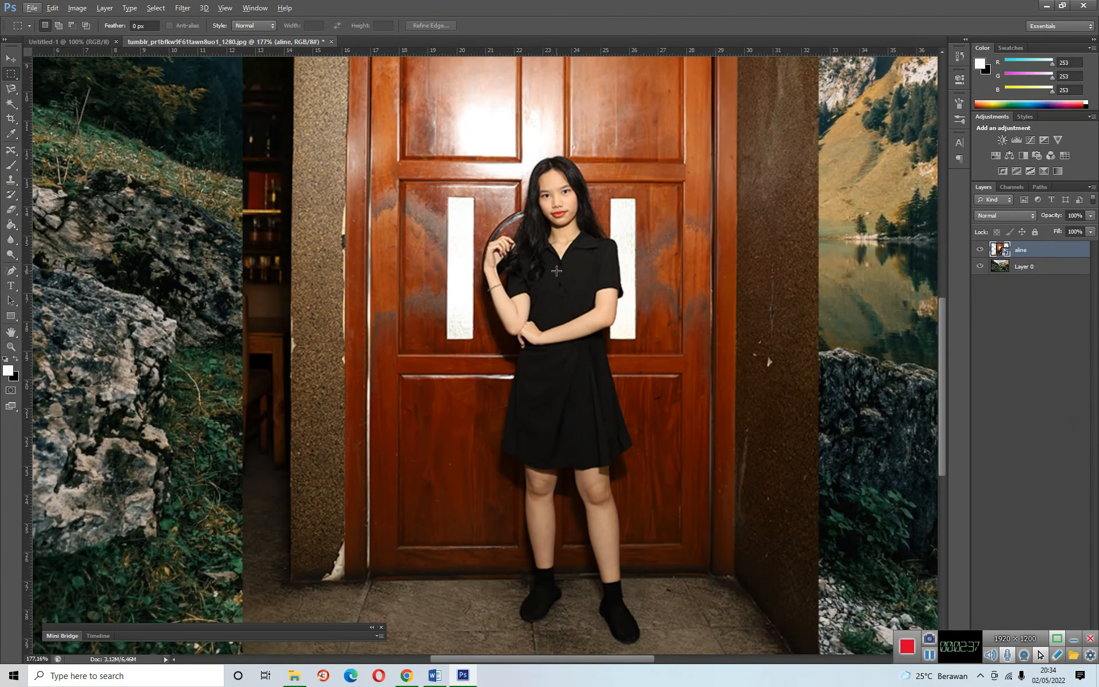
{"action": "left_click", "coordinate": [12, 89]}
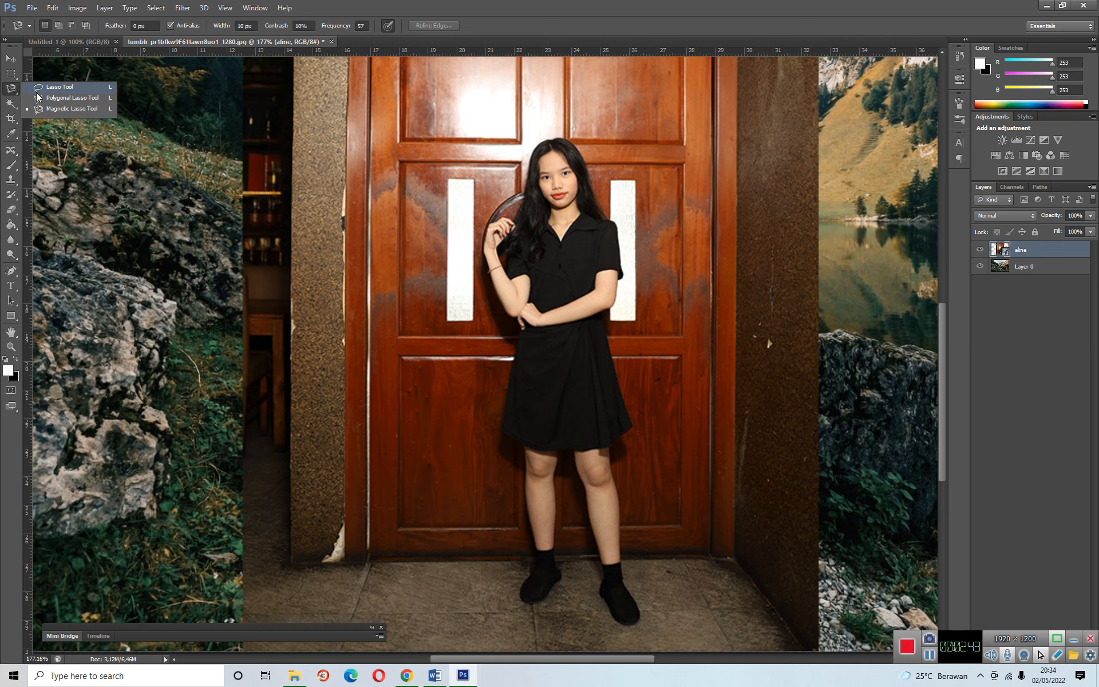
{"action": "left_click", "coordinate": [69, 109]}
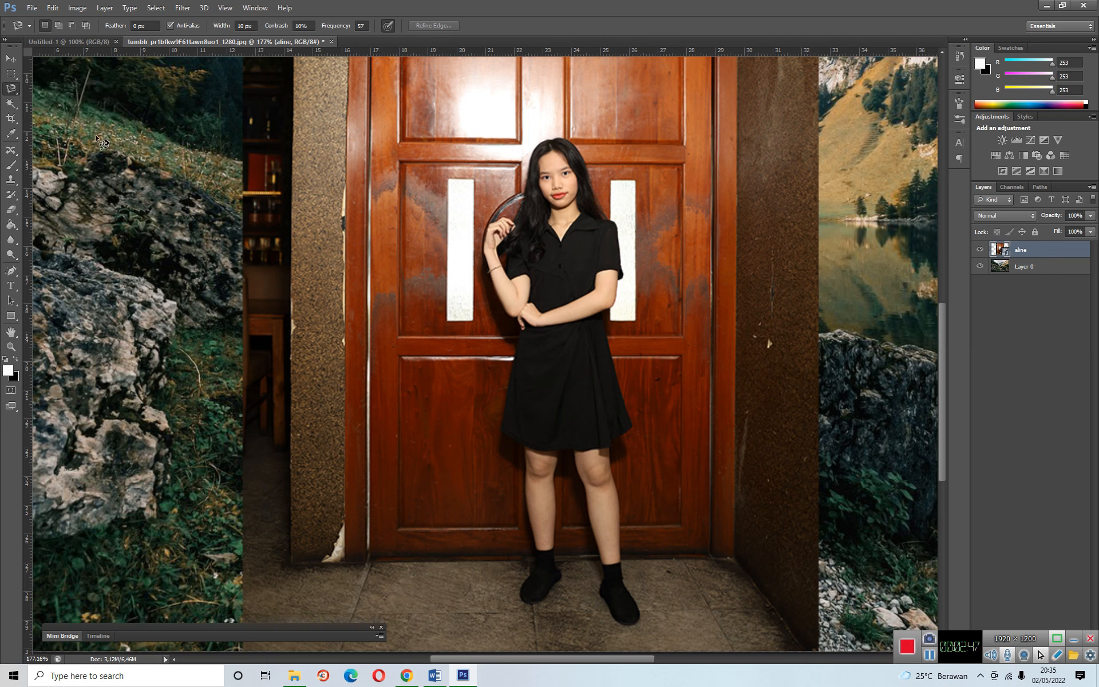
{"action": "left_click", "coordinate": [524, 600]}
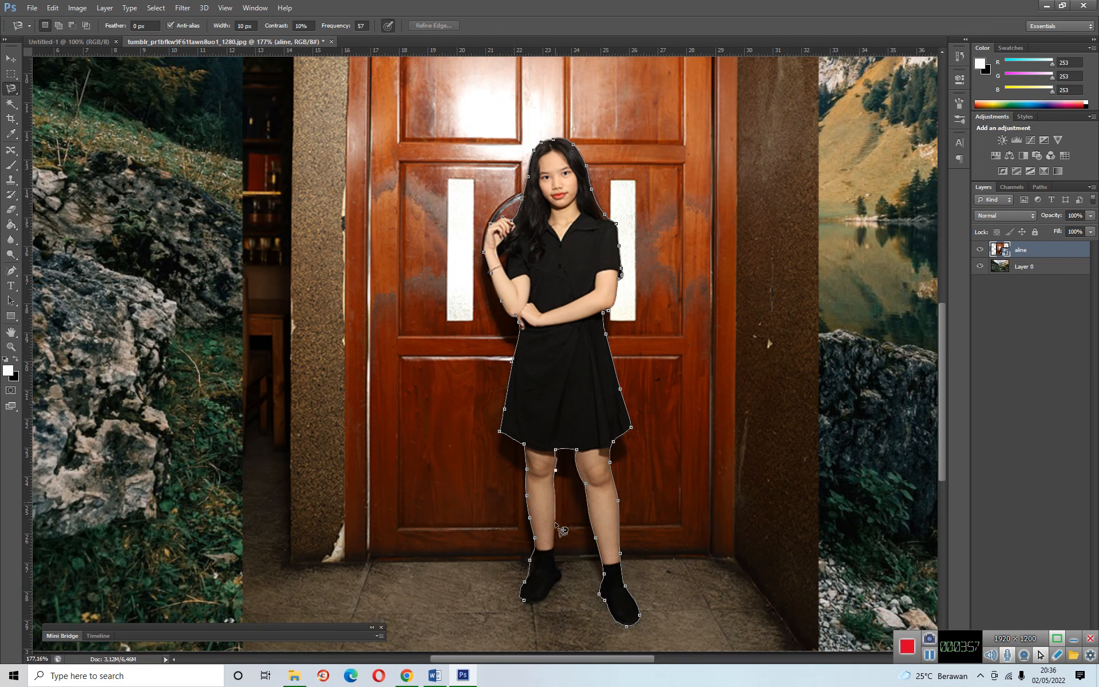
{"action": "double_click", "coordinate": [544, 611]}
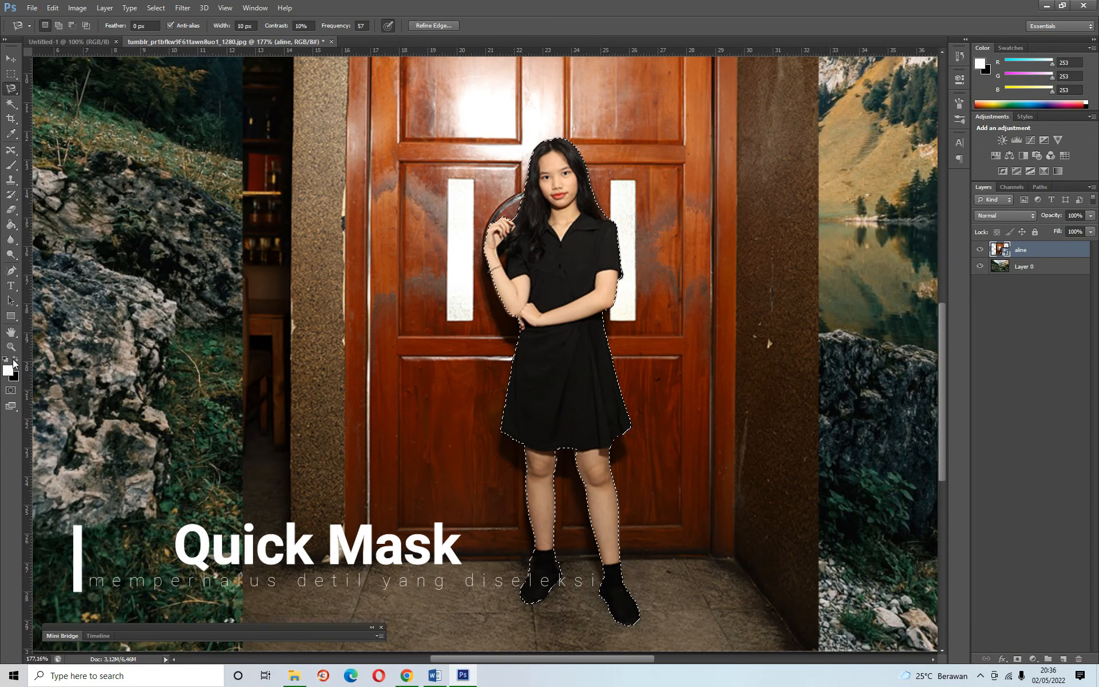
Step: Enter Quick Mask mode for the woman's selection and hide the landscape layer, Layer 0
{"action": "left_click", "coordinate": [11, 391]}
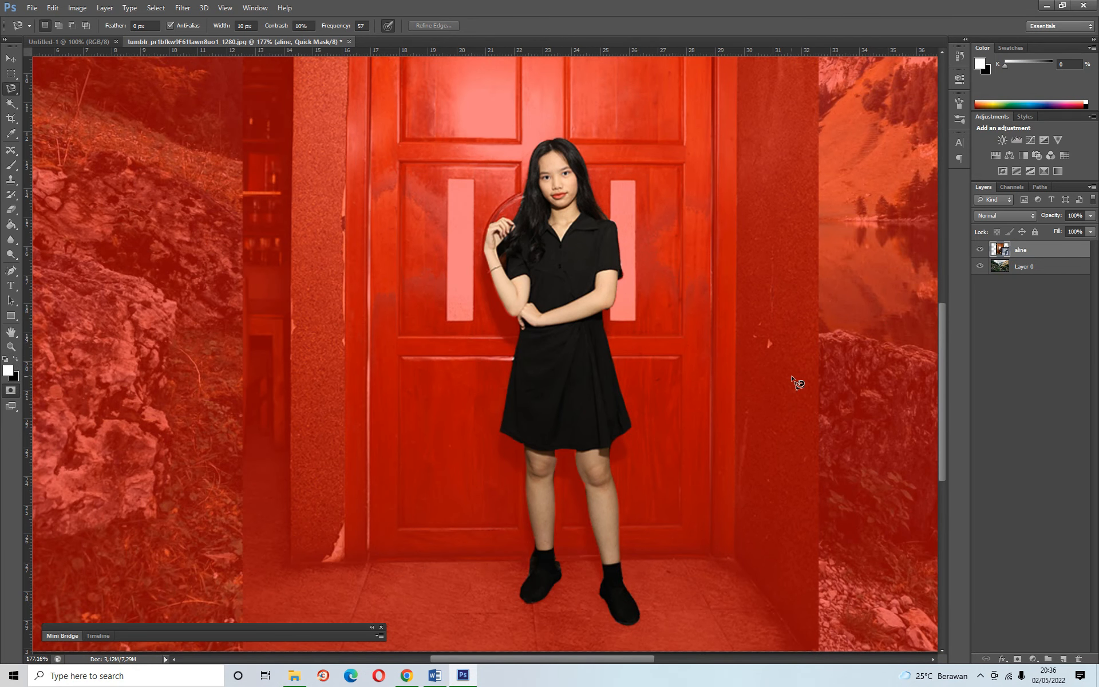
{"action": "left_click", "coordinate": [980, 267]}
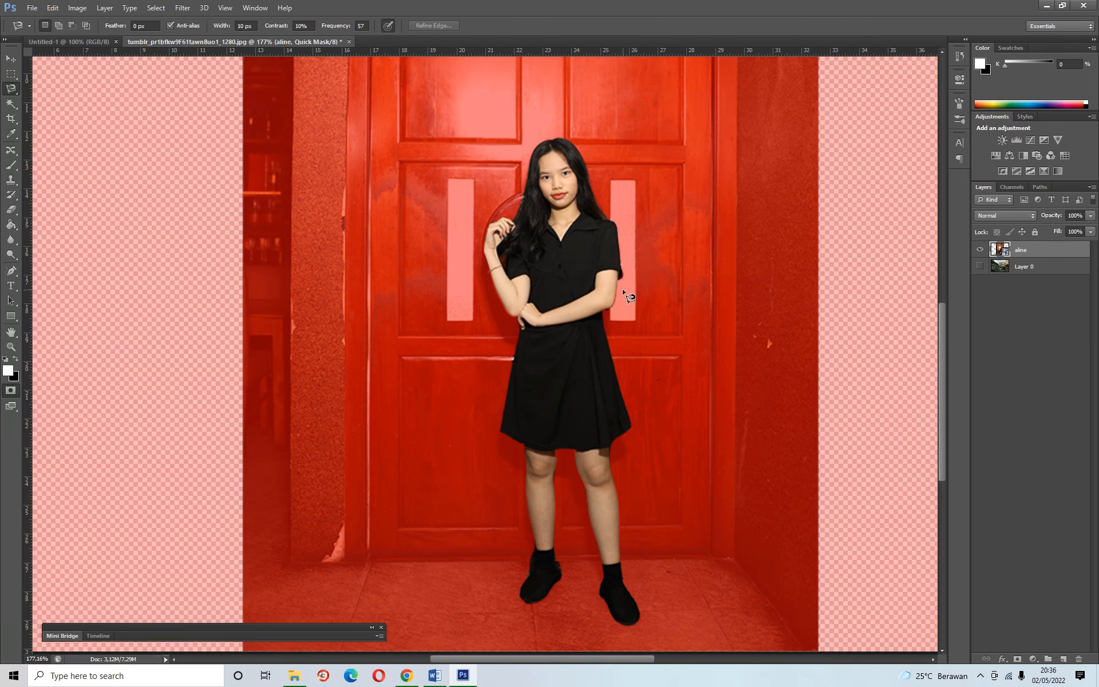
Step: Set up the Eraser Tool with a hard round 20 px brush for refining the mask
{"action": "scroll", "coordinate": [625, 295], "scroll_direction": "up", "scroll_amount": 4}
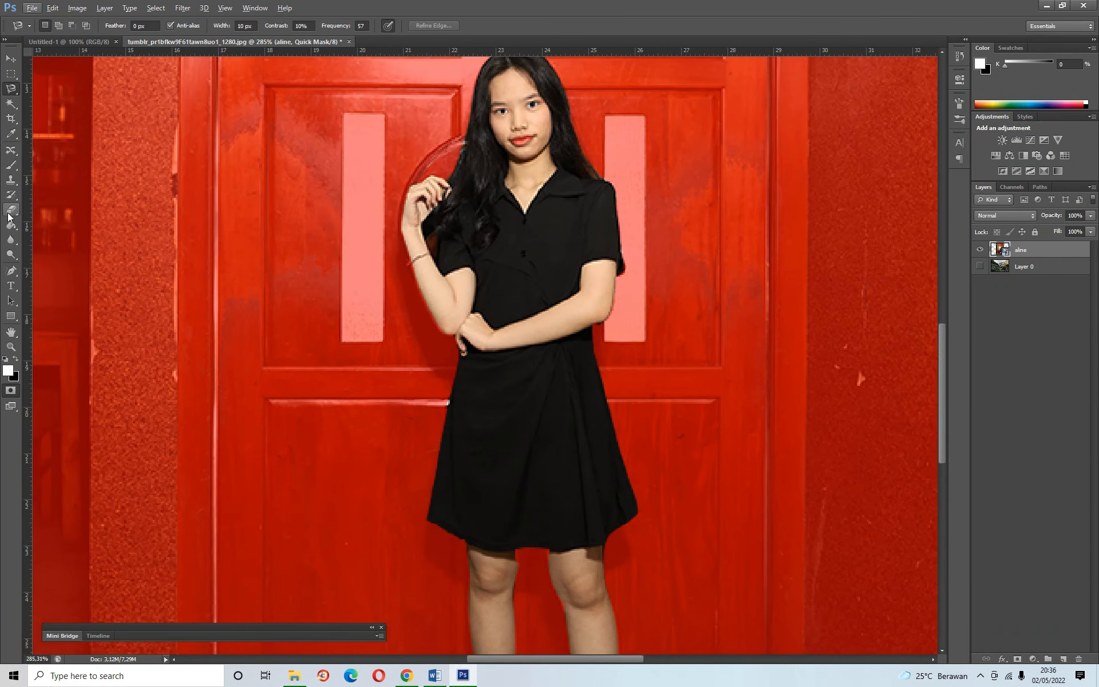
{"action": "left_click", "coordinate": [10, 210]}
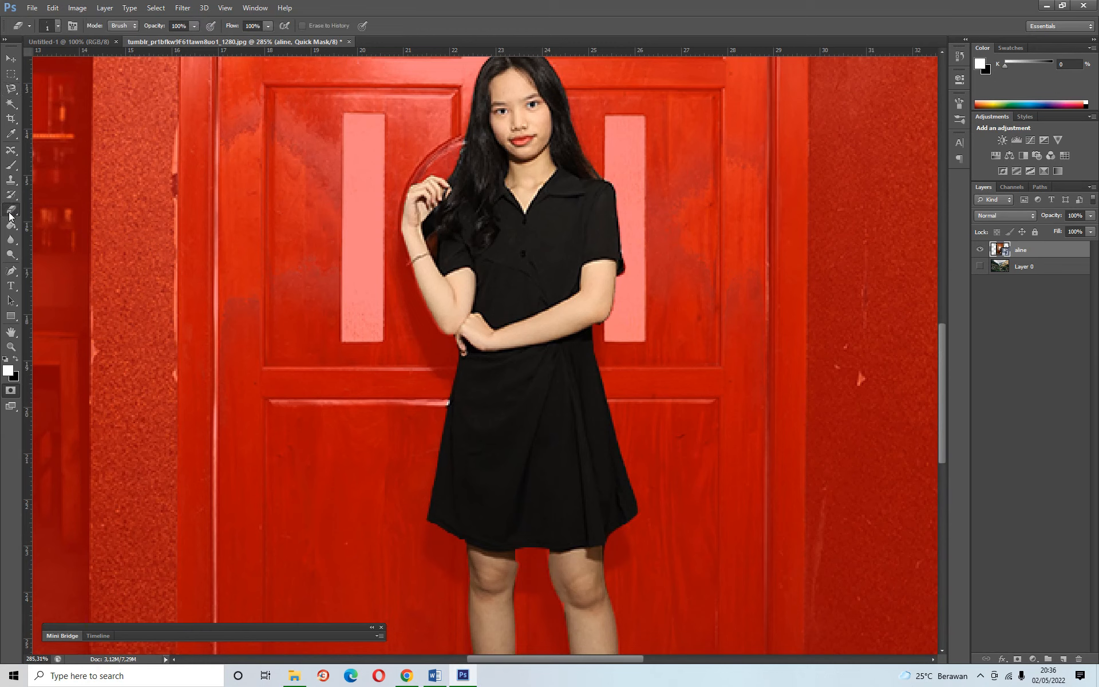
{"action": "left_click", "coordinate": [58, 26]}
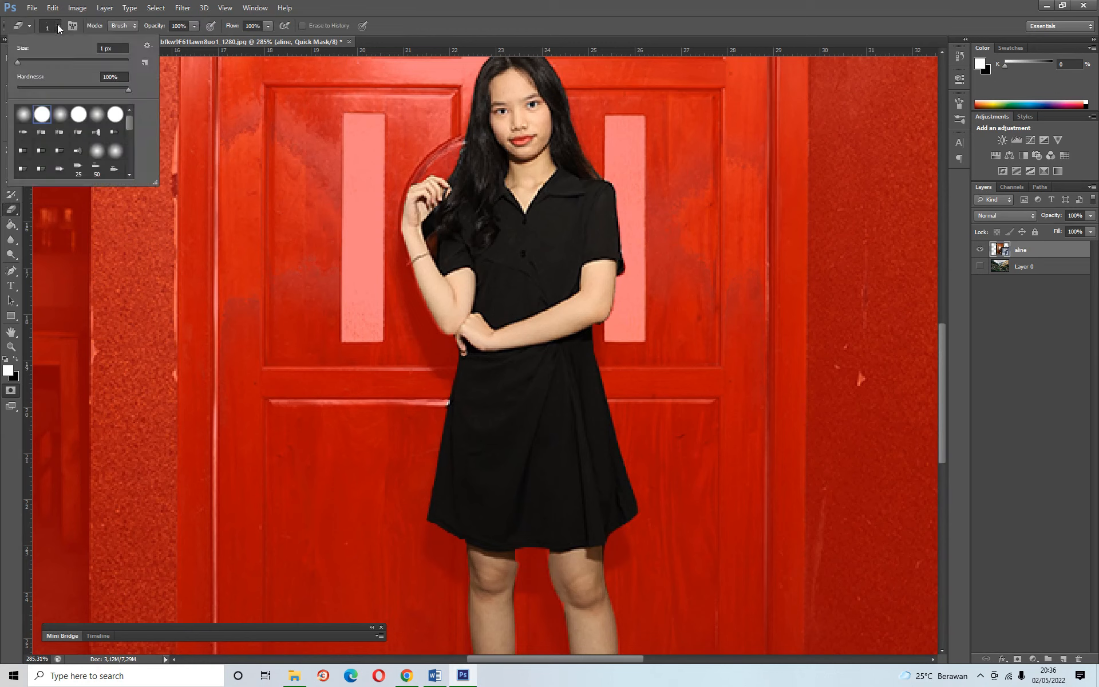
{"action": "left_click", "coordinate": [31, 60]}
{"action": "left_click_drag", "start_coordinate": [53, 61], "coordinate": [59, 62]}
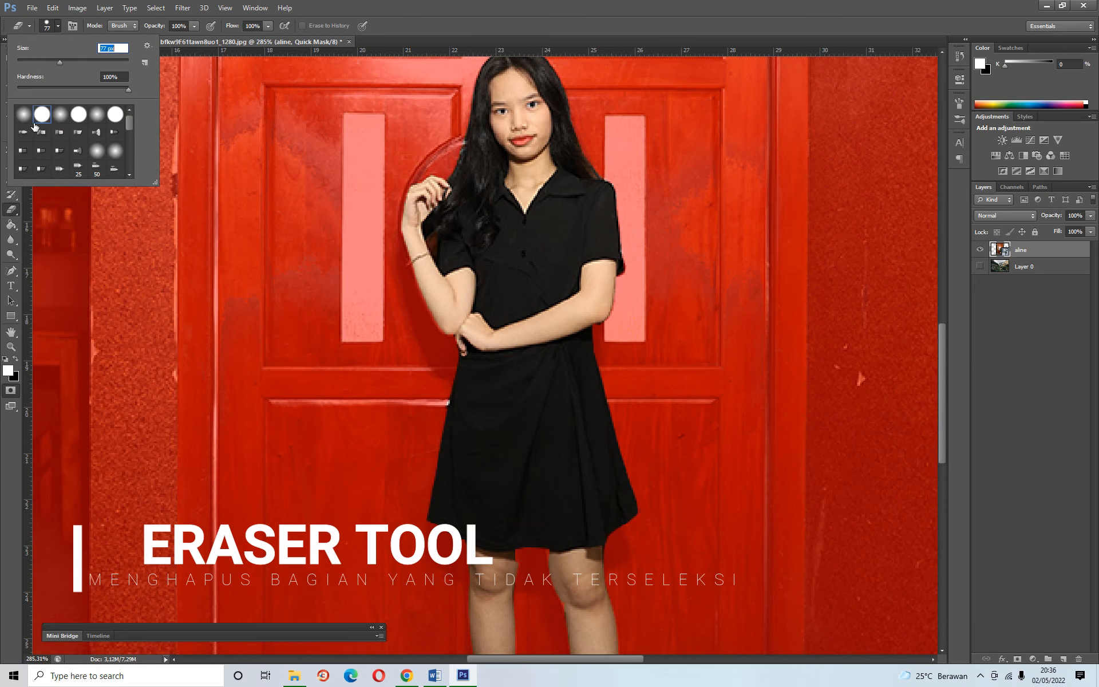
{"action": "left_click", "coordinate": [28, 60]}
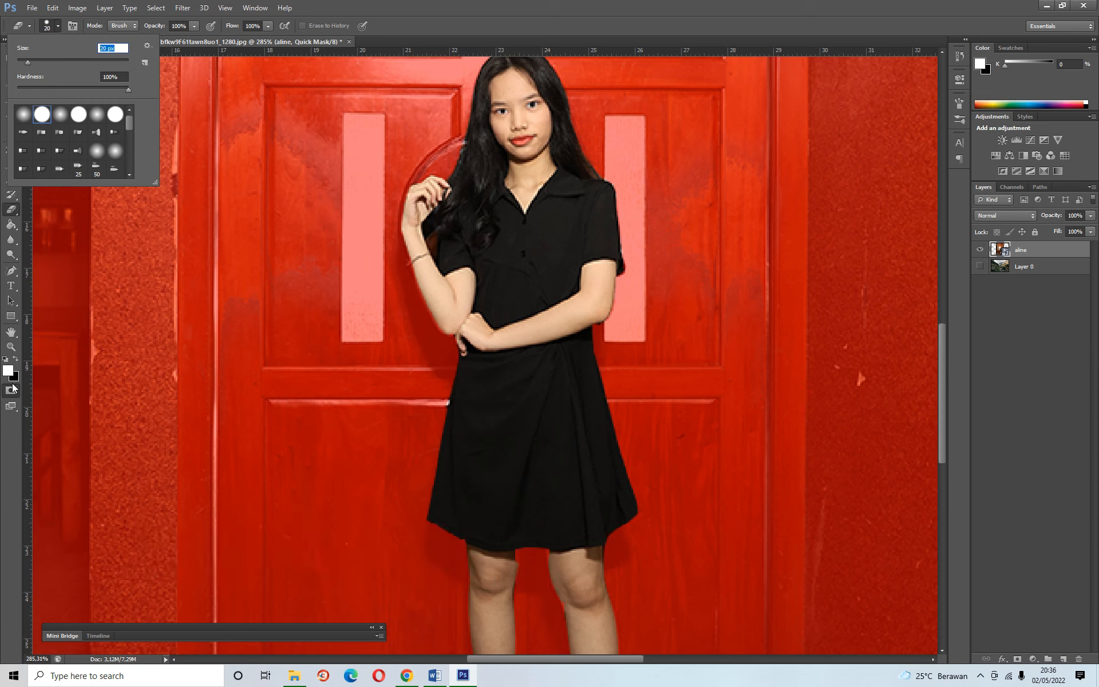
Step: Try masking part of the raised forearm with the Eraser, and unmask it again by swapping the foreground and background colours
{"action": "left_click_drag", "start_coordinate": [424, 278], "coordinate": [423, 272]}
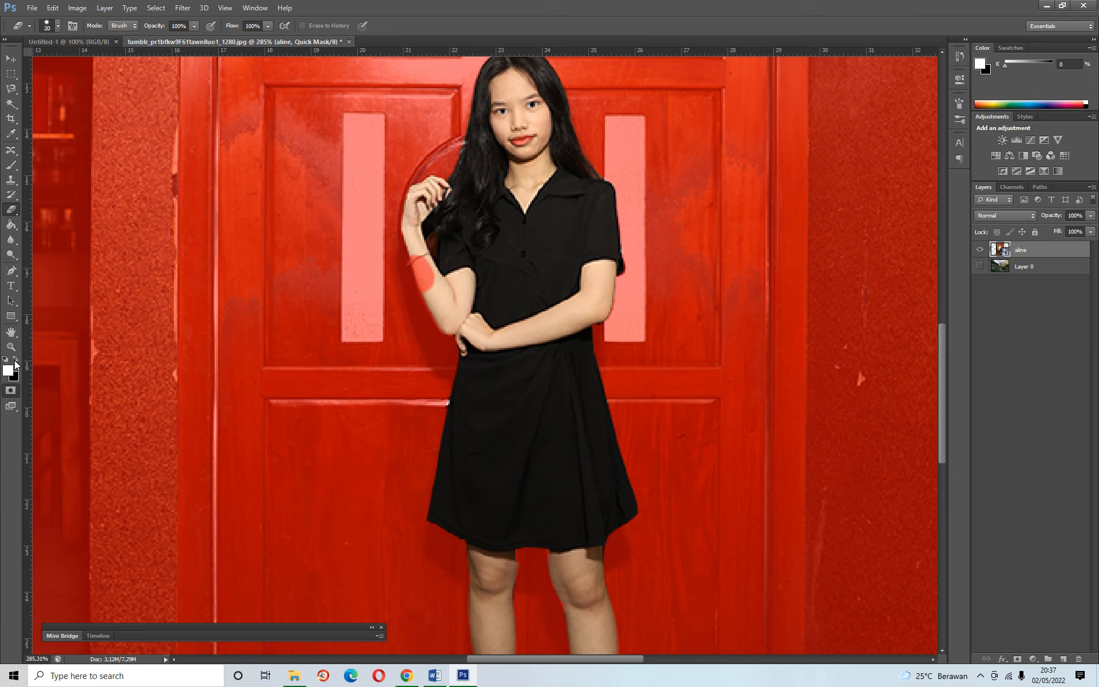
{"action": "left_click", "coordinate": [16, 359]}
{"action": "mouse_move", "coordinate": [439, 290]}
{"action": "left_mouse_down"}
{"action": "mouse_move", "coordinate": [414, 256]}
{"action": "mouse_move", "coordinate": [421, 266]}
{"action": "left_mouse_up"}
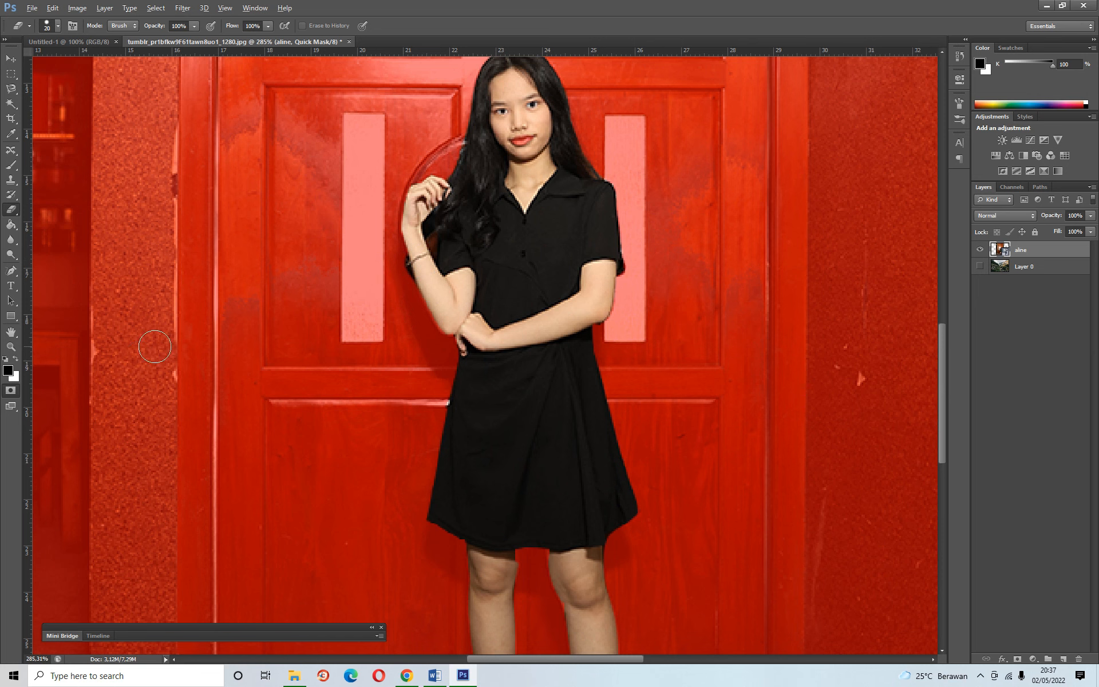
{"action": "scroll", "coordinate": [250, 307], "scroll_direction": "up", "scroll_amount": 3}
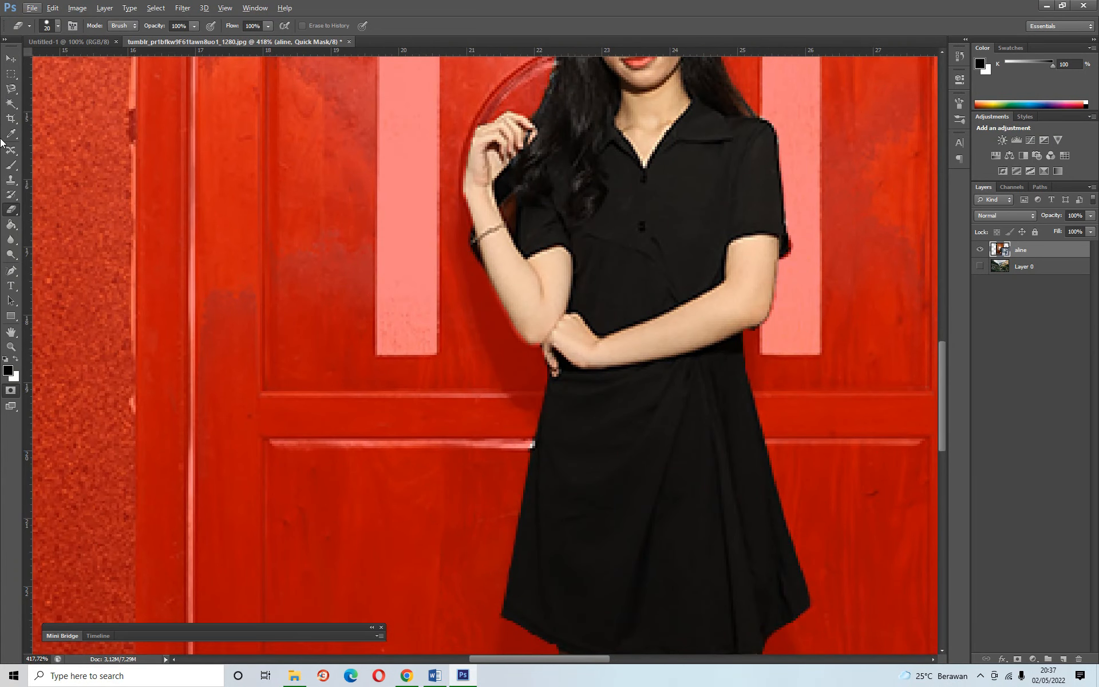
{"action": "key", "text": "x"}
Step: Mask out the leftover background on both sides of the woman's right ankle and shoe with the 20 px Eraser
{"action": "scroll", "coordinate": [797, 258], "scroll_direction": "up", "scroll_amount": 2}
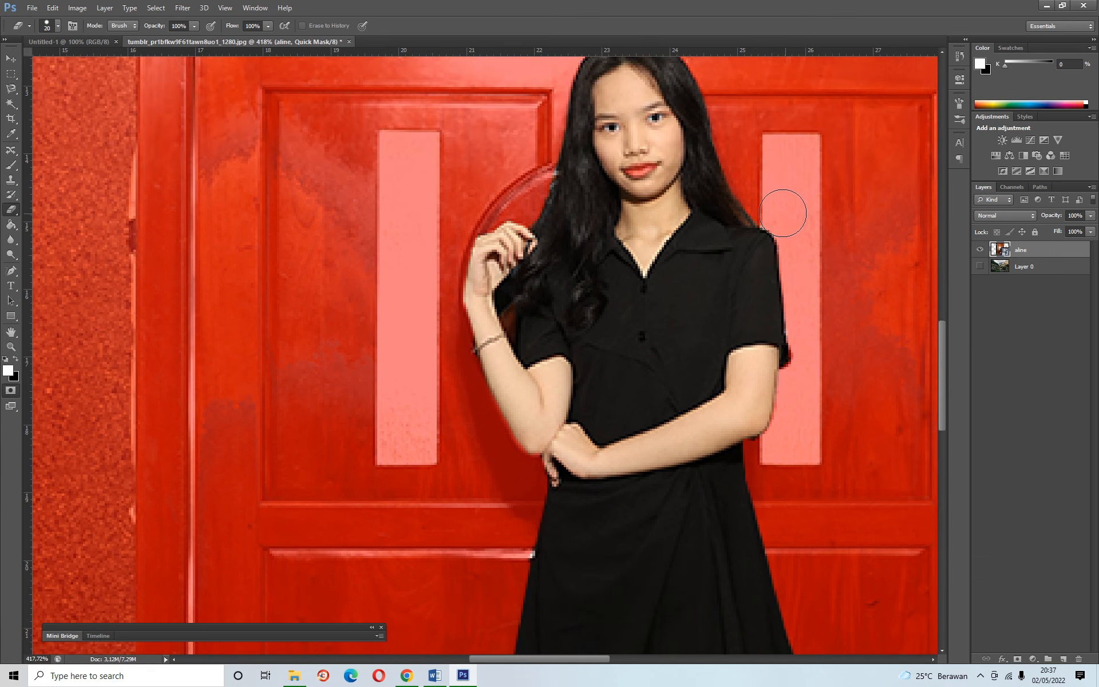
{"action": "scroll", "coordinate": [776, 156], "scroll_direction": "up", "scroll_amount": 1}
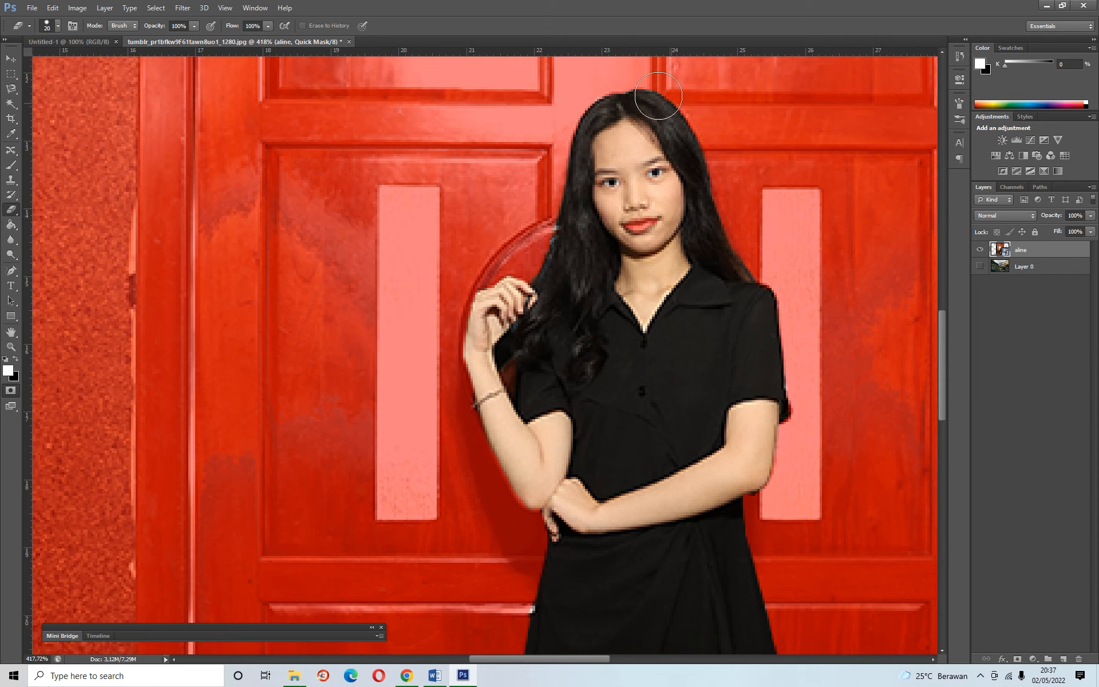
{"action": "scroll", "coordinate": [687, 246], "scroll_direction": "down", "scroll_amount": 3}
{"action": "scroll", "coordinate": [702, 279], "scroll_direction": "down", "scroll_amount": 1}
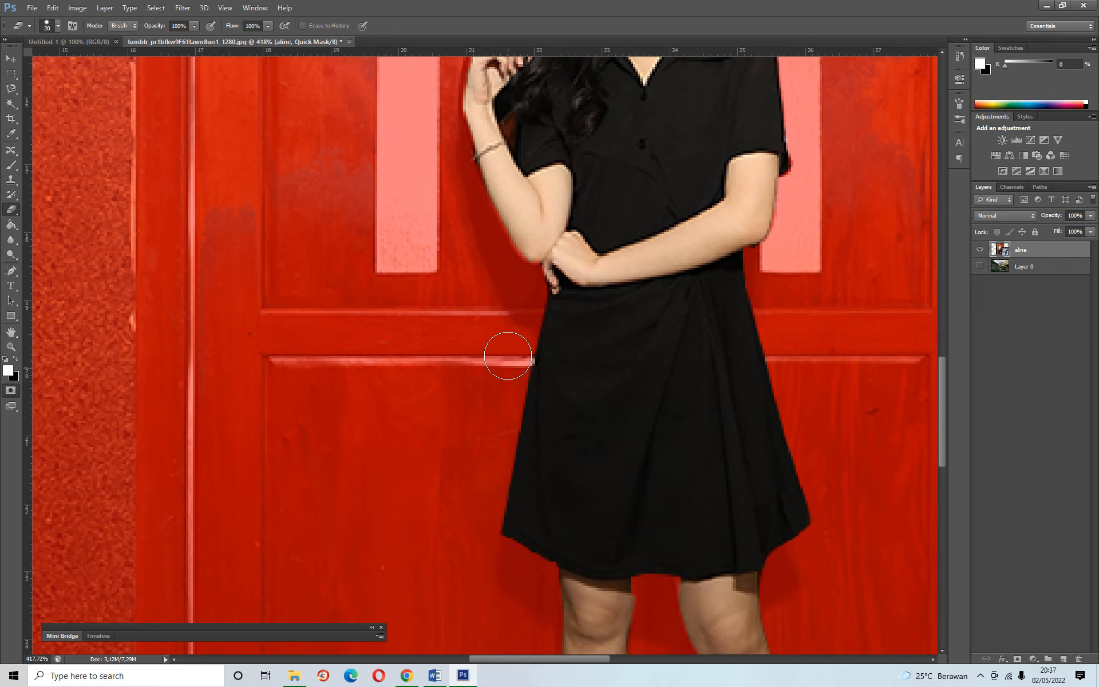
{"action": "scroll", "coordinate": [491, 376], "scroll_direction": "down", "scroll_amount": 3}
{"action": "scroll", "coordinate": [492, 377], "scroll_direction": "down", "scroll_amount": 4}
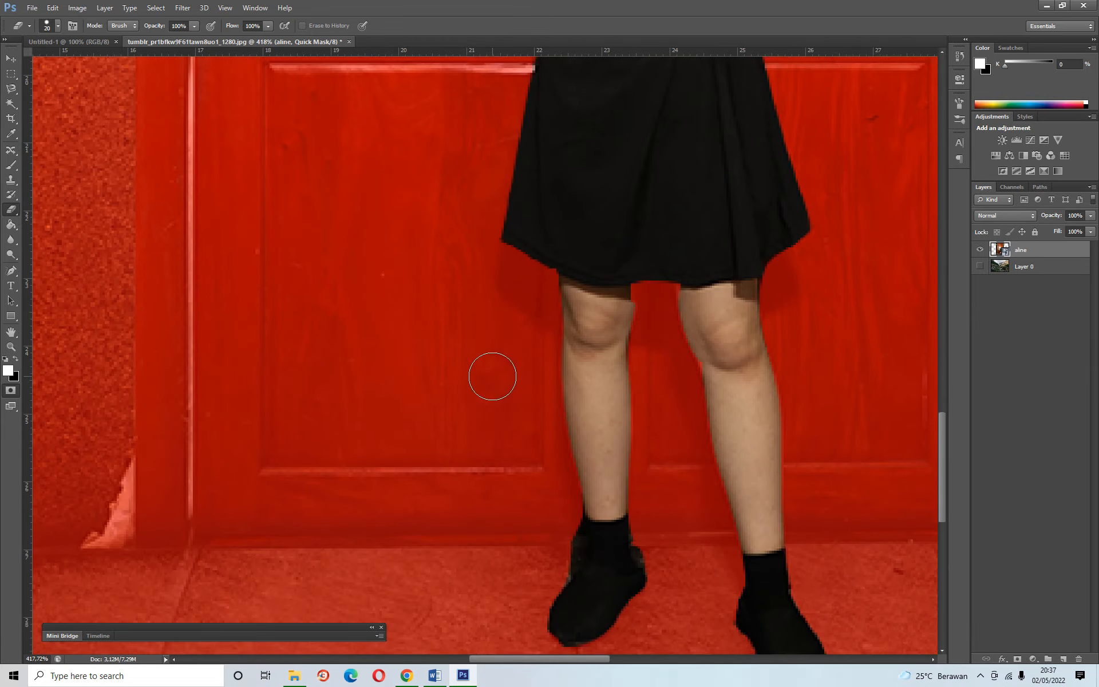
{"action": "left_click_drag", "start_coordinate": [560, 459], "coordinate": [554, 496]}
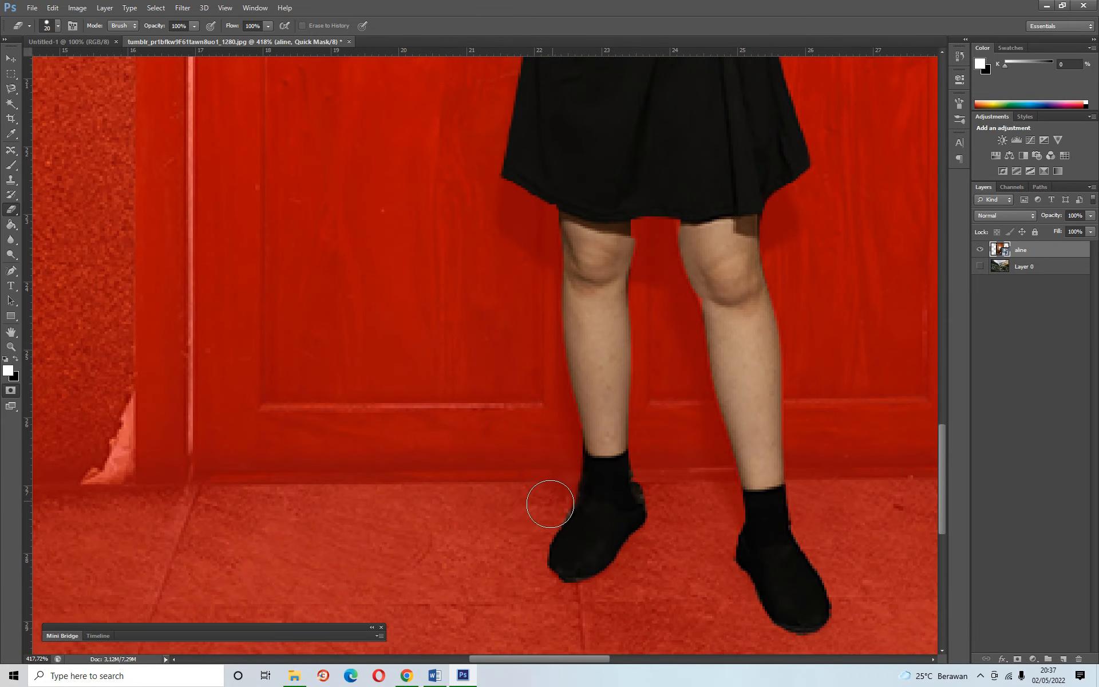
{"action": "left_click_drag", "start_coordinate": [663, 496], "coordinate": [651, 464]}
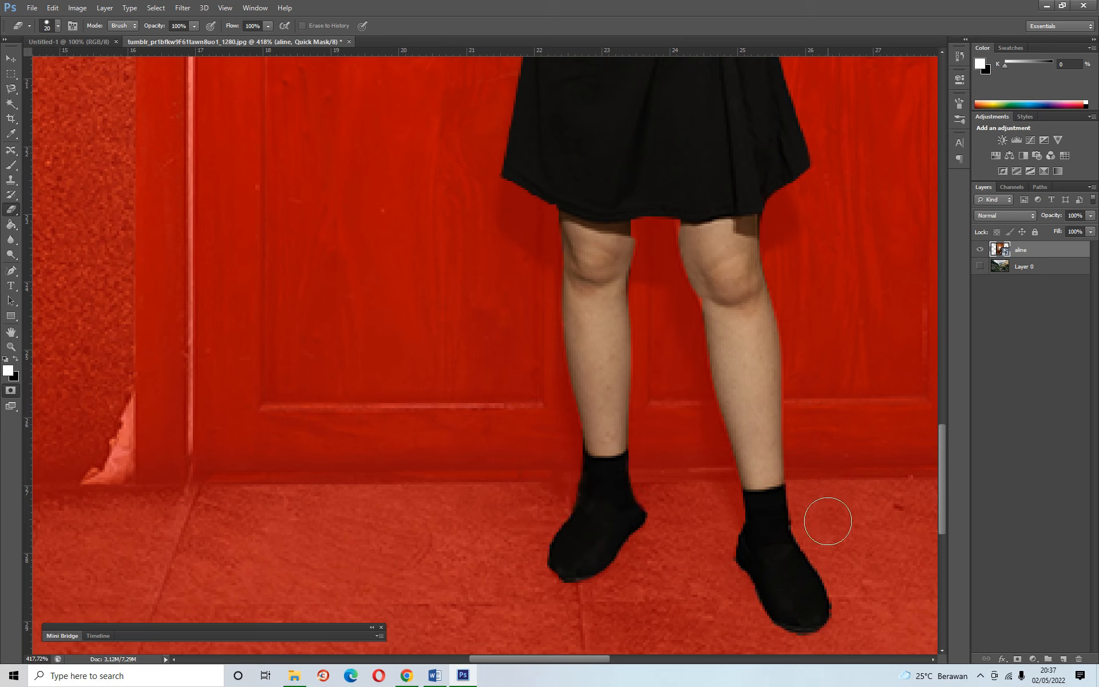
Step: Reduce the Eraser to 1 px and mask out the background gap between the raised arm and the hair
{"action": "scroll", "coordinate": [846, 424], "scroll_direction": "up", "scroll_amount": 8}
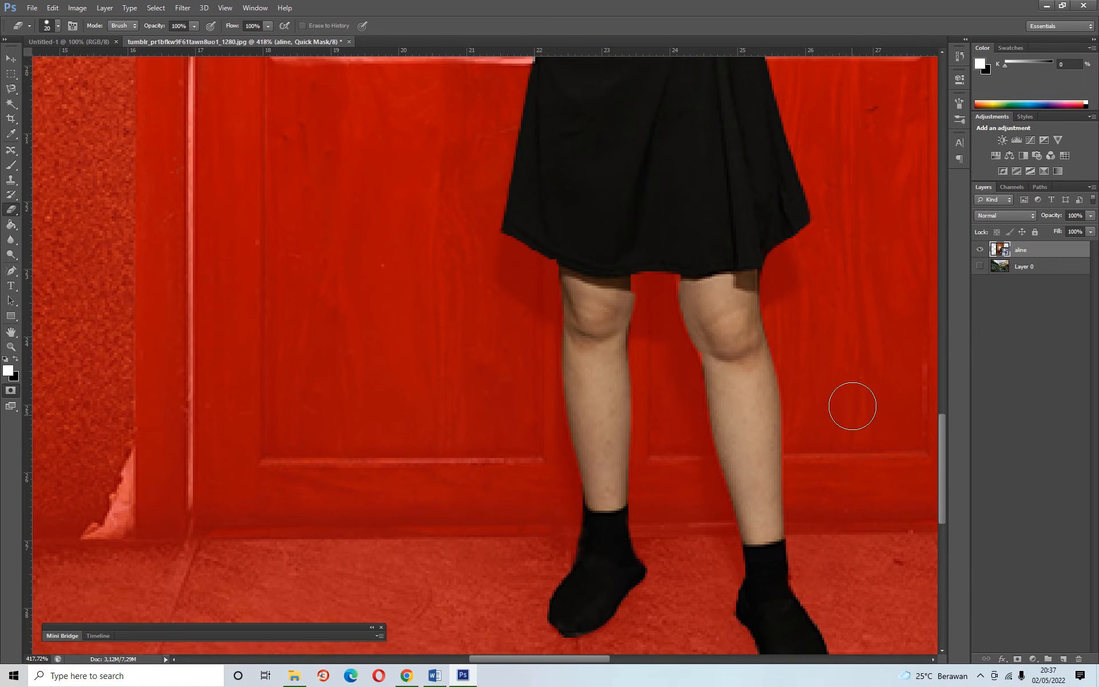
{"action": "scroll", "coordinate": [855, 401], "scroll_direction": "up", "scroll_amount": 6}
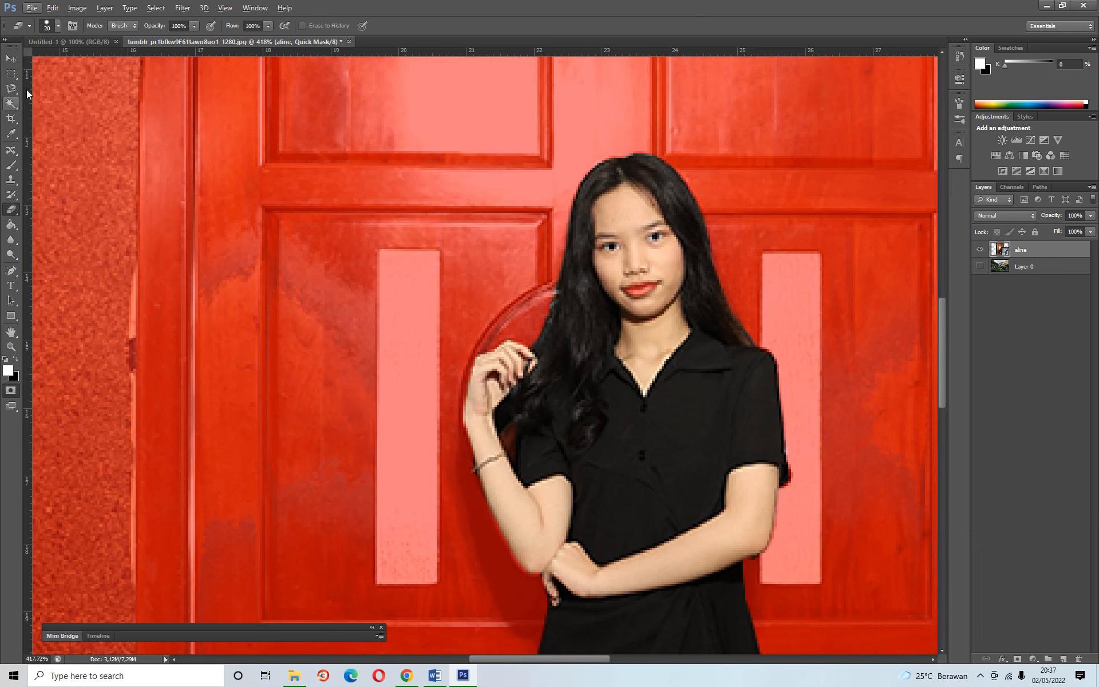
{"action": "left_click", "coordinate": [53, 26]}
{"action": "left_click", "coordinate": [25, 64]}
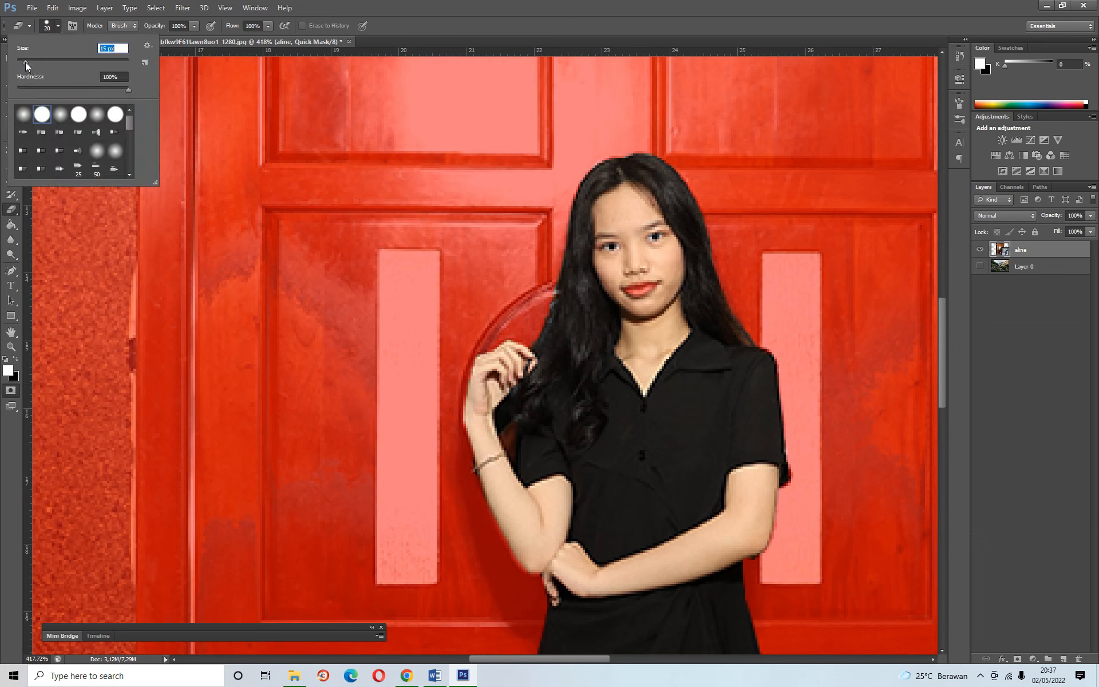
{"action": "left_click_drag", "start_coordinate": [22, 63], "coordinate": [20, 62]}
{"action": "left_click", "coordinate": [513, 426]}
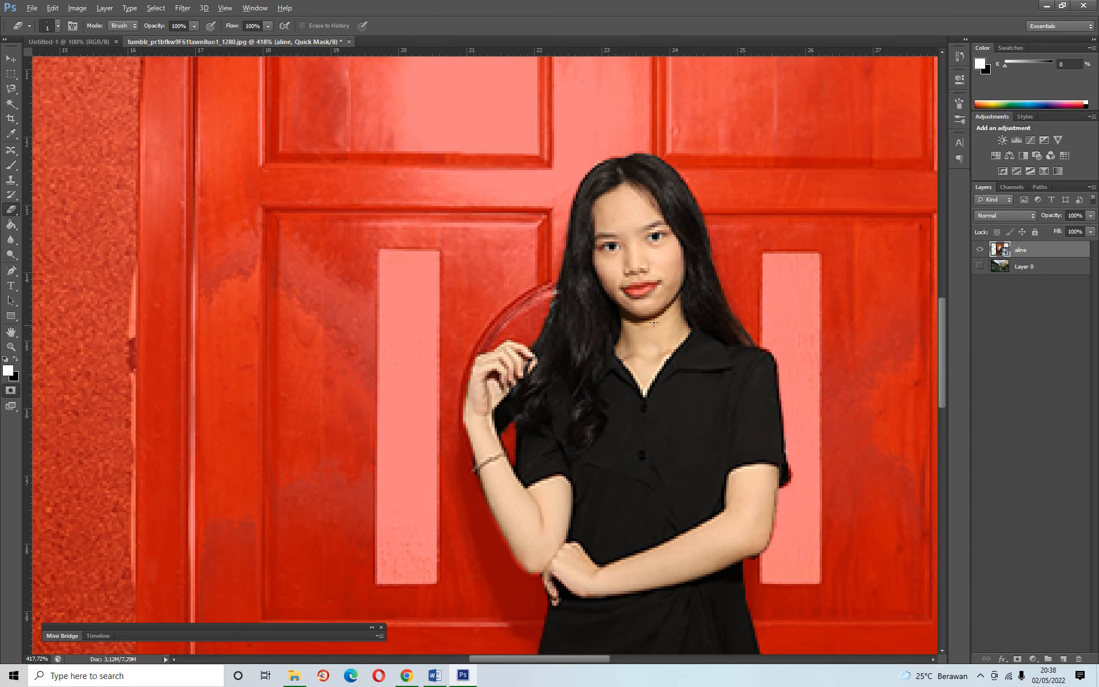
Step: Exit Quick Mask mode to turn the mask back into a selection, and rasterize the woman's smart object layer
{"action": "scroll", "coordinate": [655, 324], "scroll_direction": "down", "scroll_amount": 6}
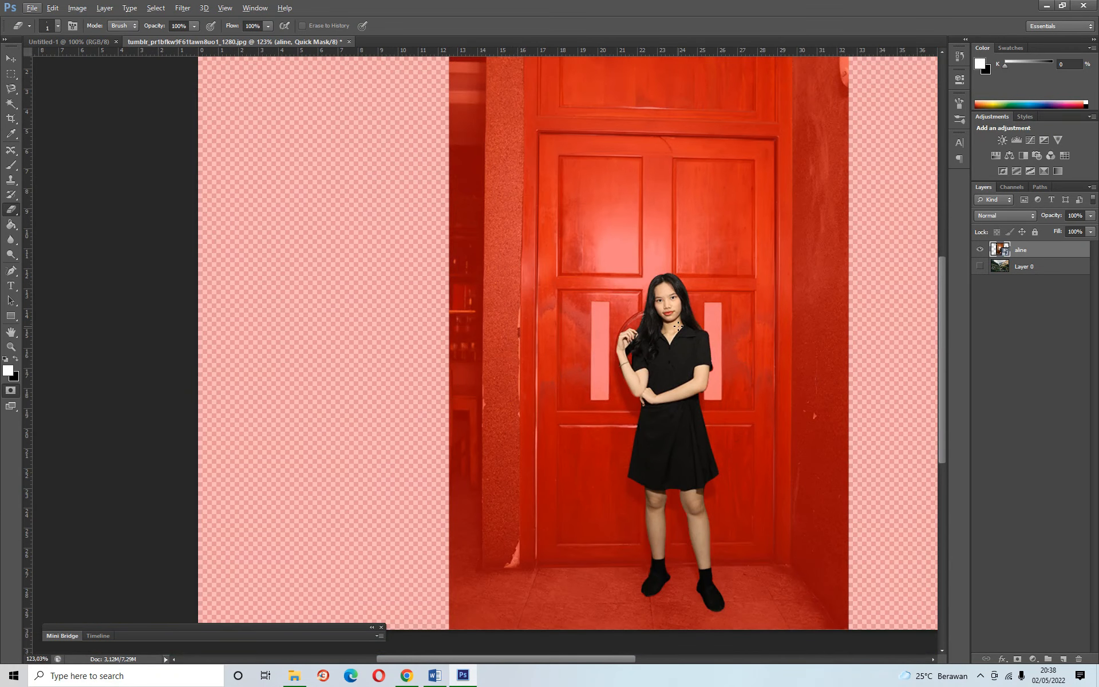
{"action": "scroll", "coordinate": [678, 326], "scroll_direction": "up", "scroll_amount": 1}
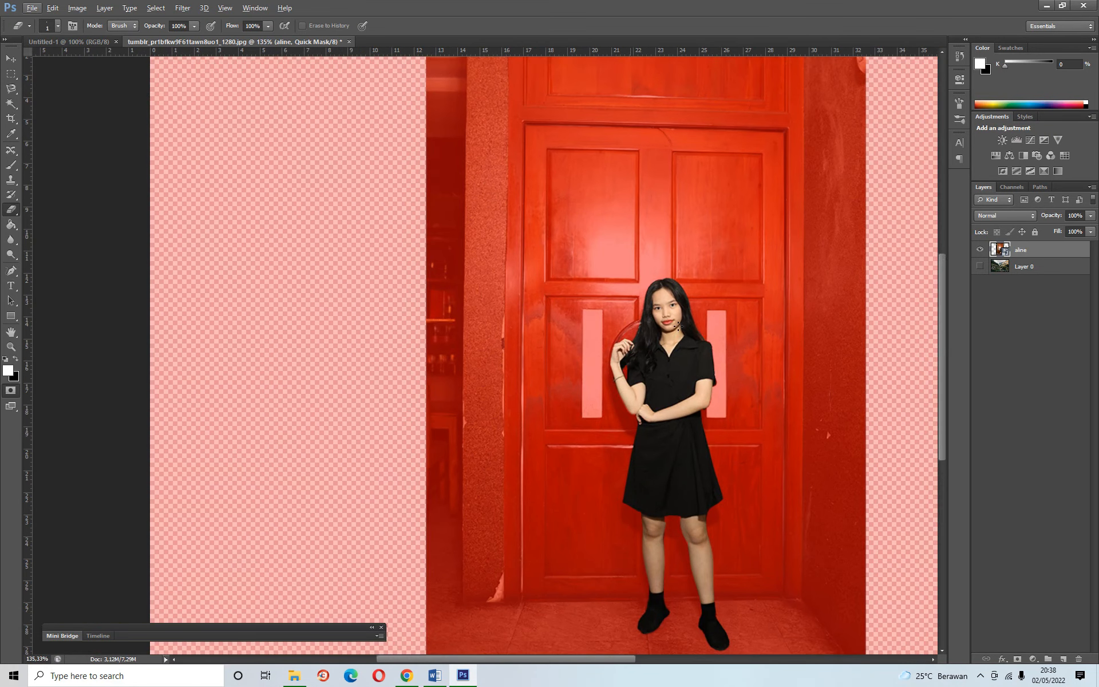
{"action": "left_click", "coordinate": [10, 392]}
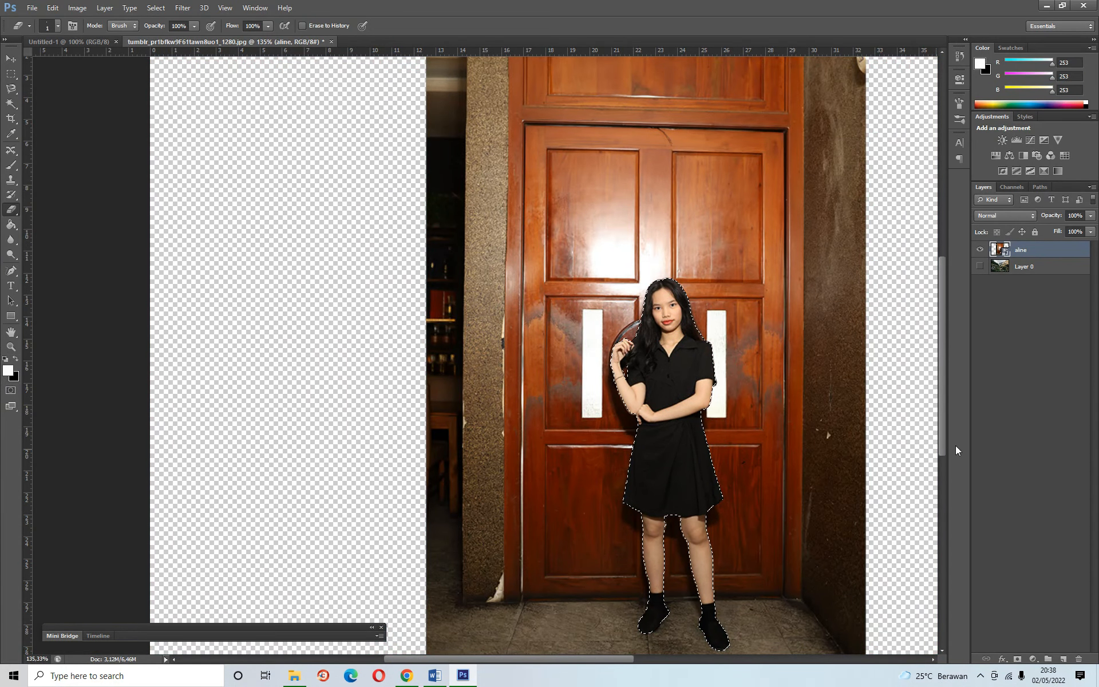
{"action": "mouse_move", "coordinate": [616, 659]}
{"action": "left_mouse_down"}
{"action": "mouse_move", "coordinate": [669, 659]}
{"action": "mouse_move", "coordinate": [652, 661]}
{"action": "left_mouse_up"}
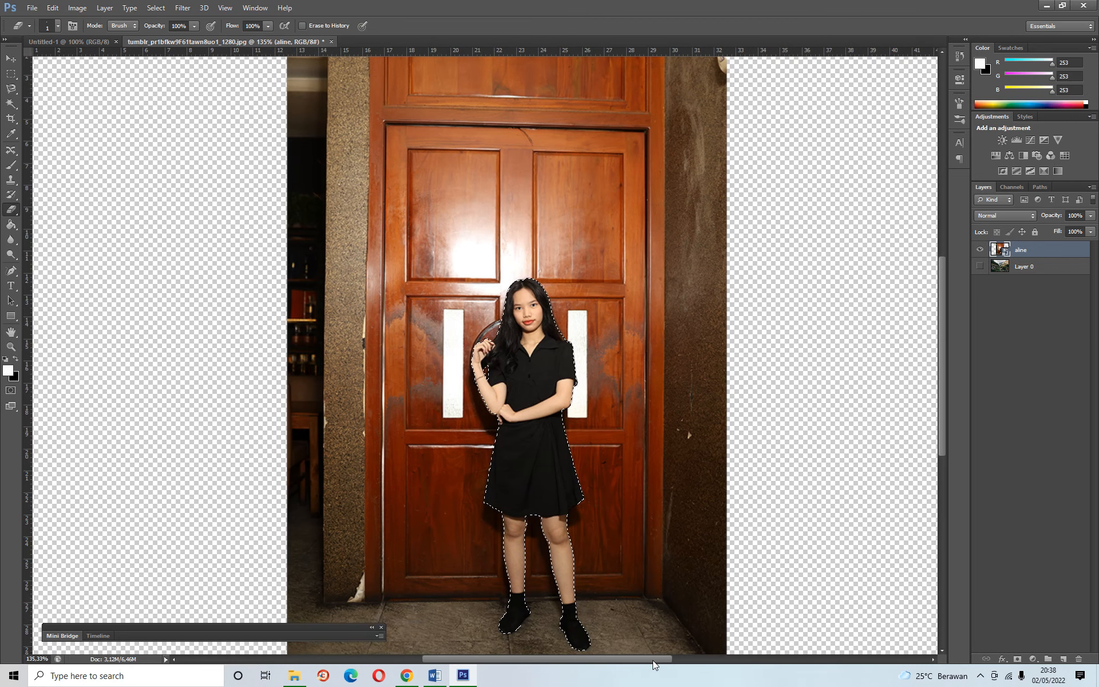
{"action": "left_click", "coordinate": [521, 387]}
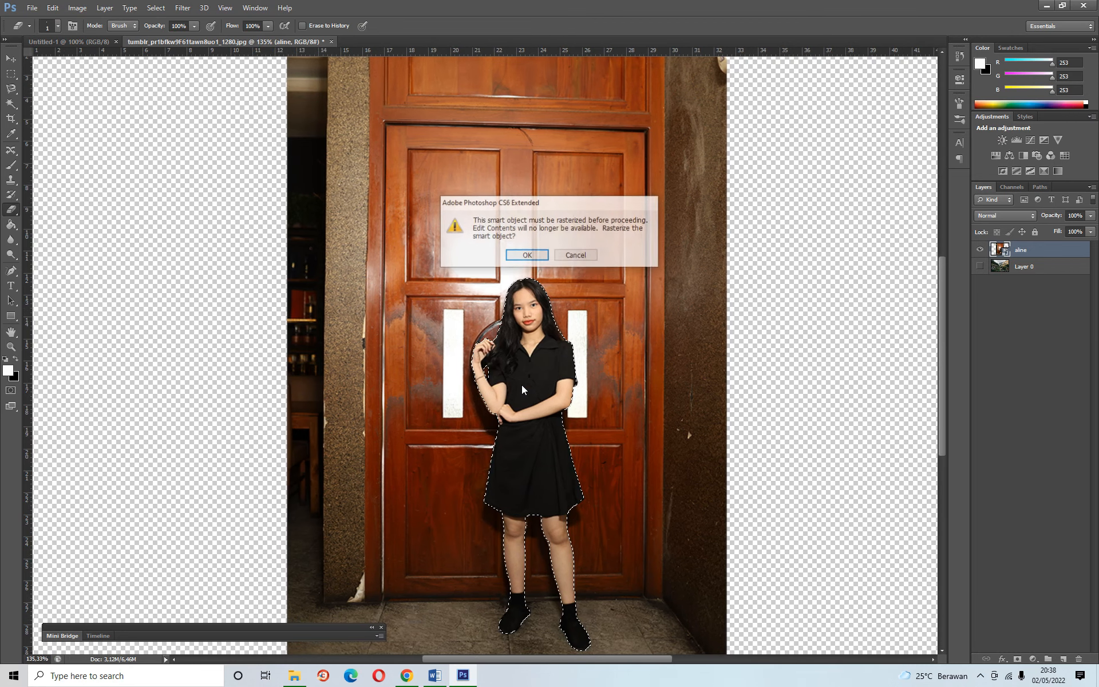
{"action": "left_click", "coordinate": [527, 255]}
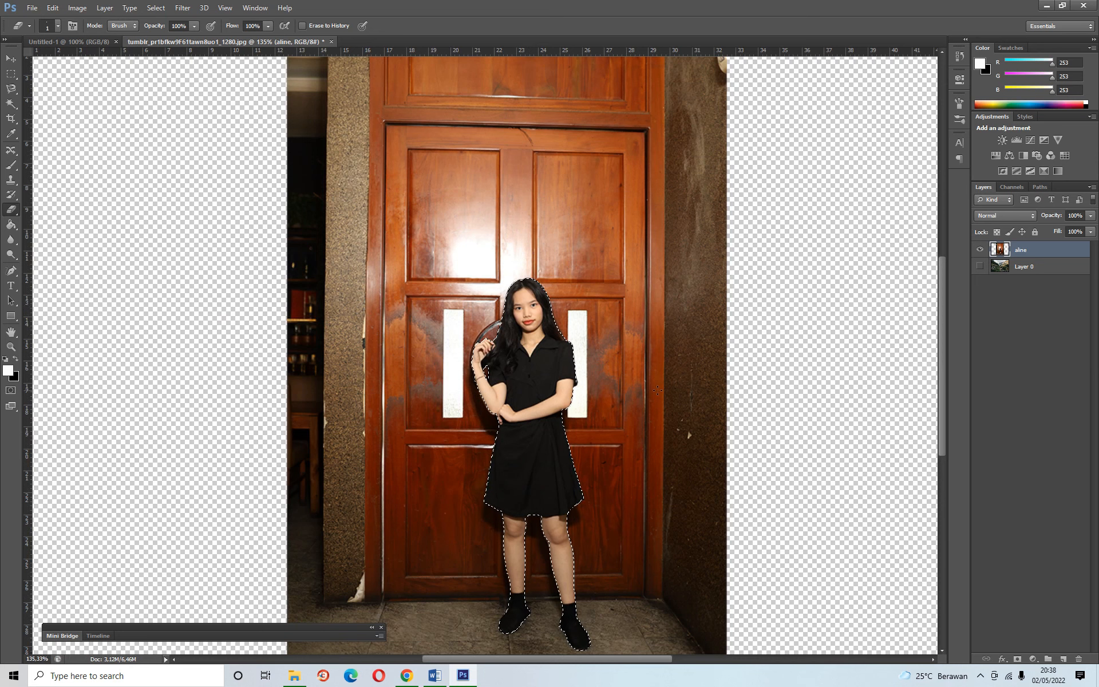
Step: Try deleting the selected figure from the woman's layer, and undo the deletion
{"action": "key", "text": "Delete"}
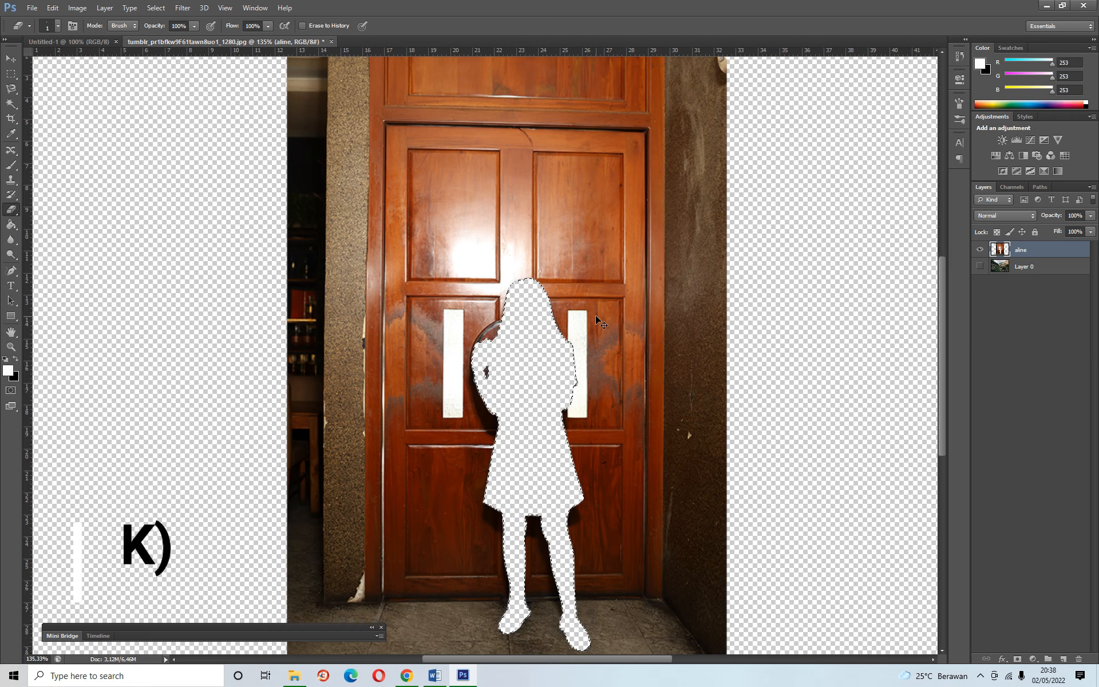
{"action": "key", "text": "ctrl+z"}
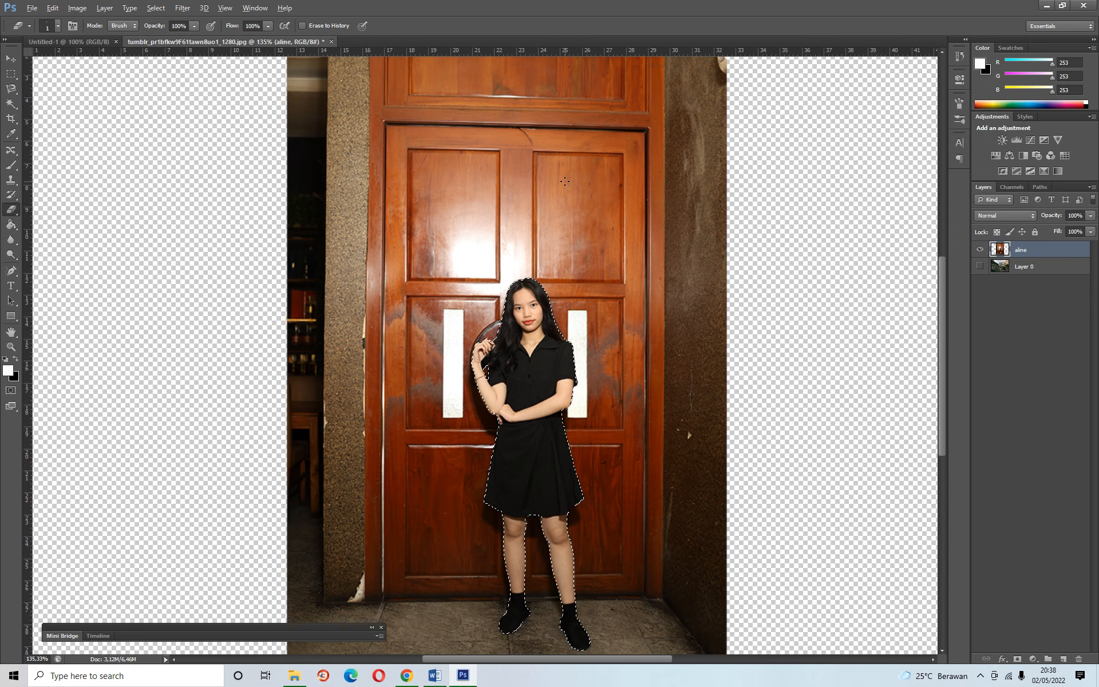
Step: Invert the selection to delete the door background around the woman, and deselect
{"action": "scroll", "coordinate": [565, 181], "scroll_direction": "down", "scroll_amount": 2}
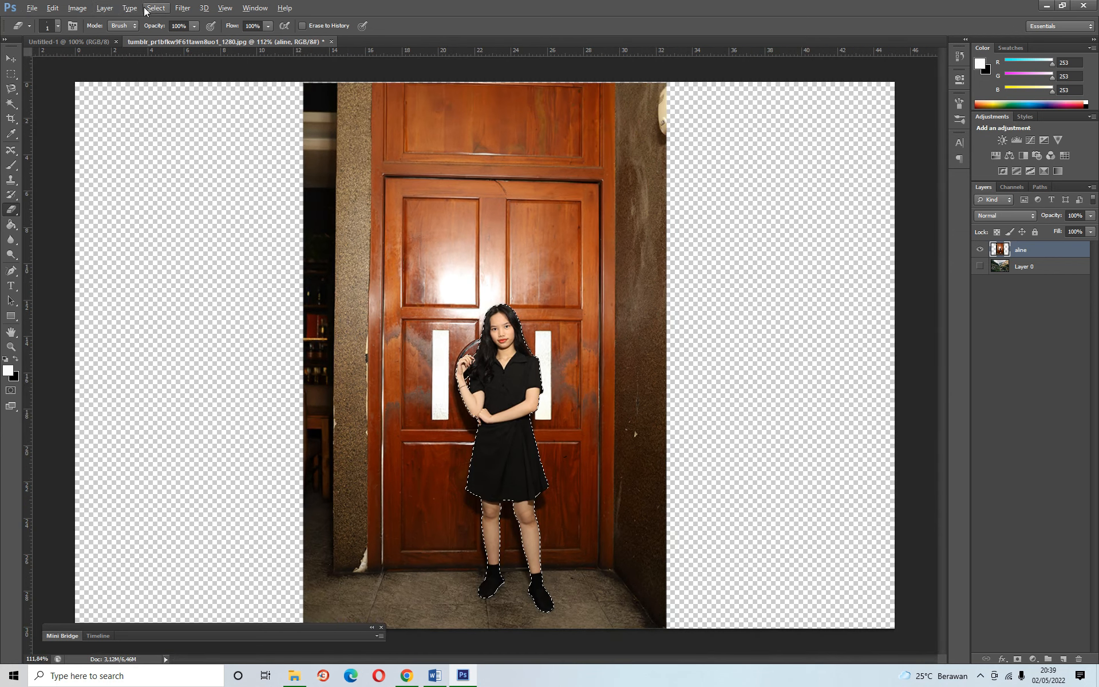
{"action": "left_click", "coordinate": [107, 9]}
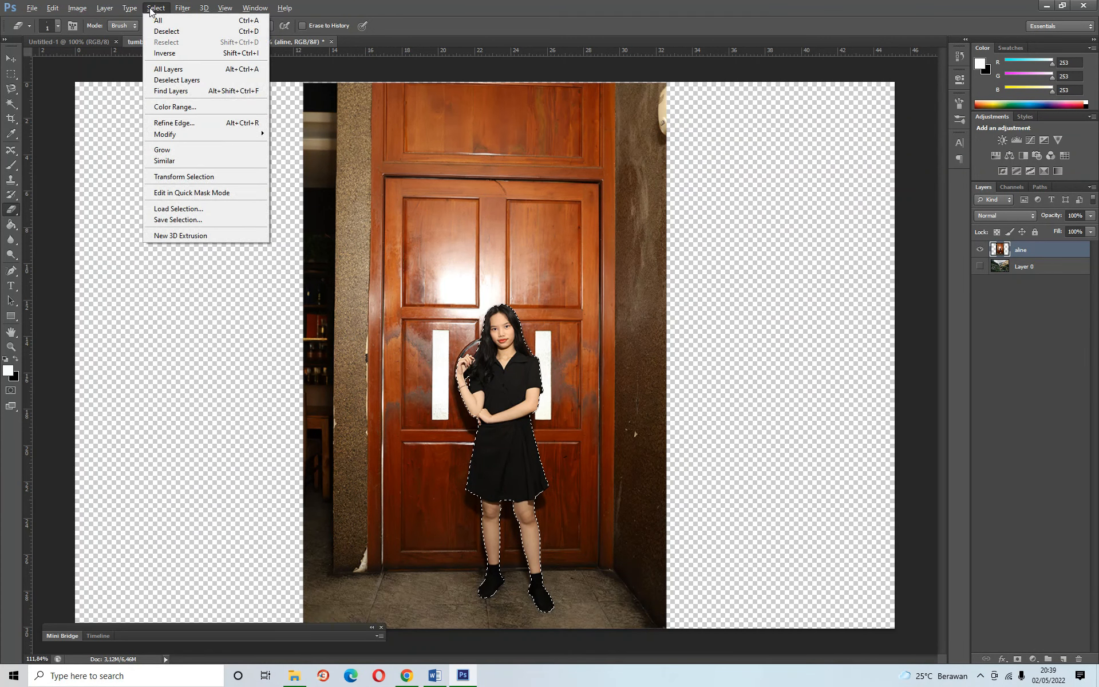
{"action": "left_click", "coordinate": [162, 54]}
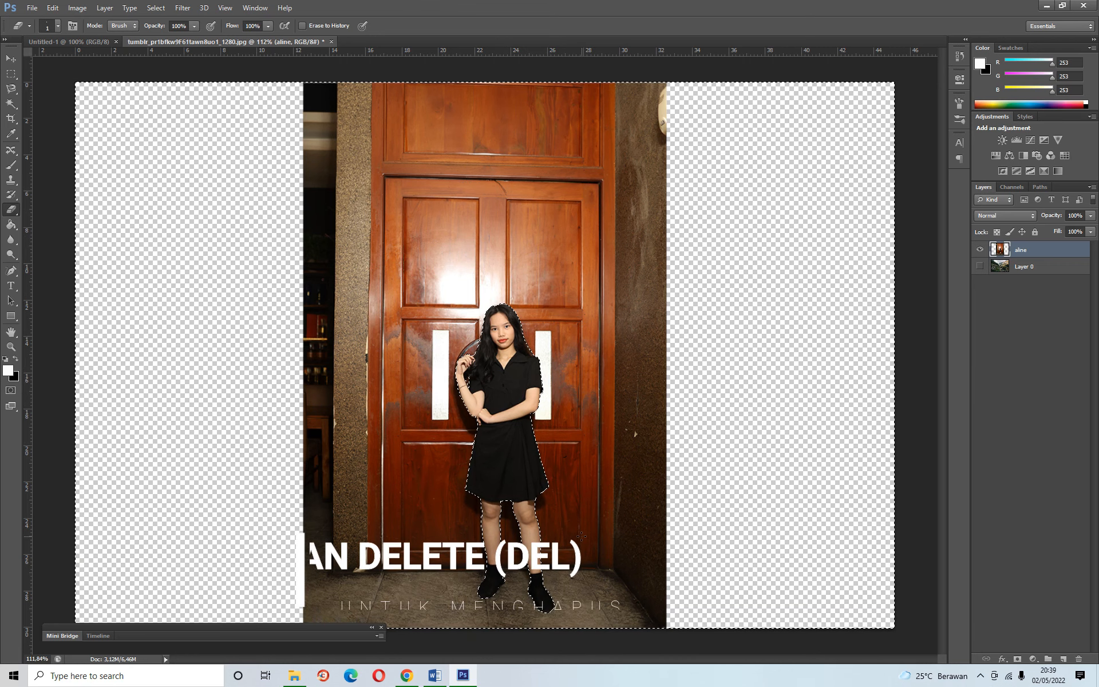
{"action": "key", "text": "Delete"}
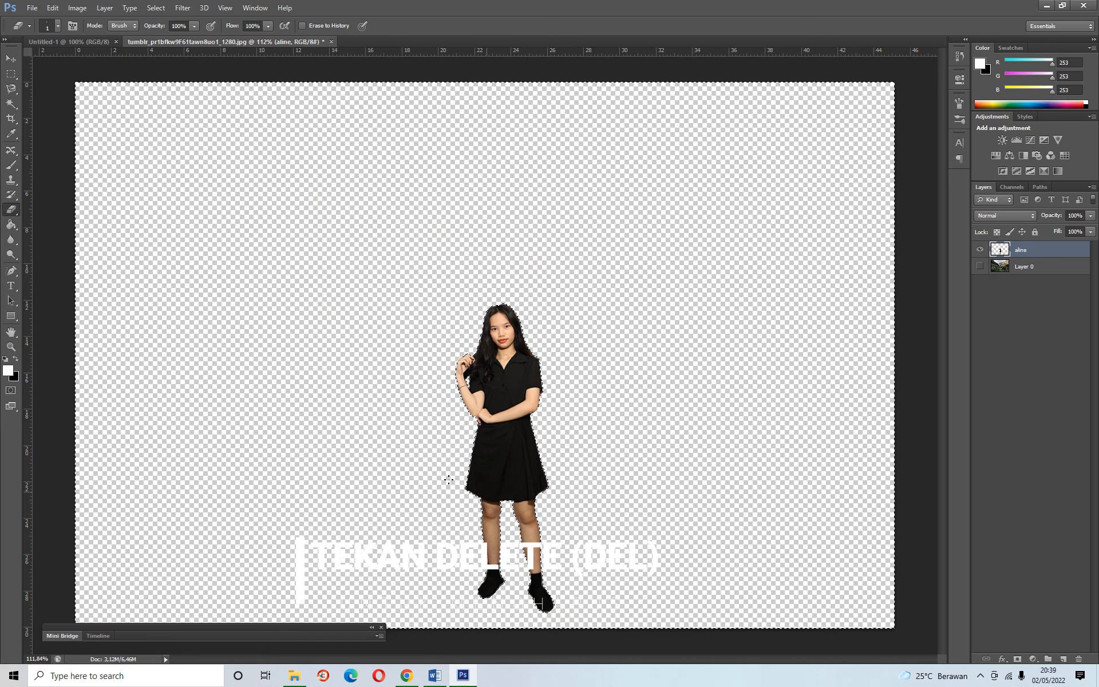
{"action": "left_click", "coordinate": [11, 58]}
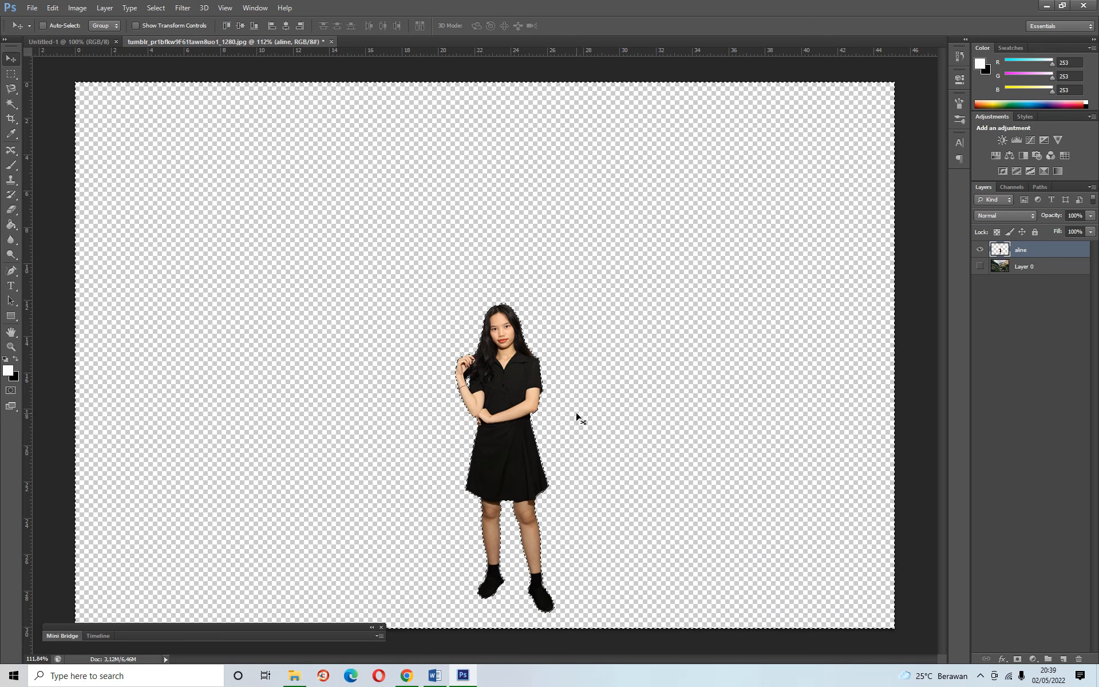
{"action": "key", "text": "ctrl+d"}
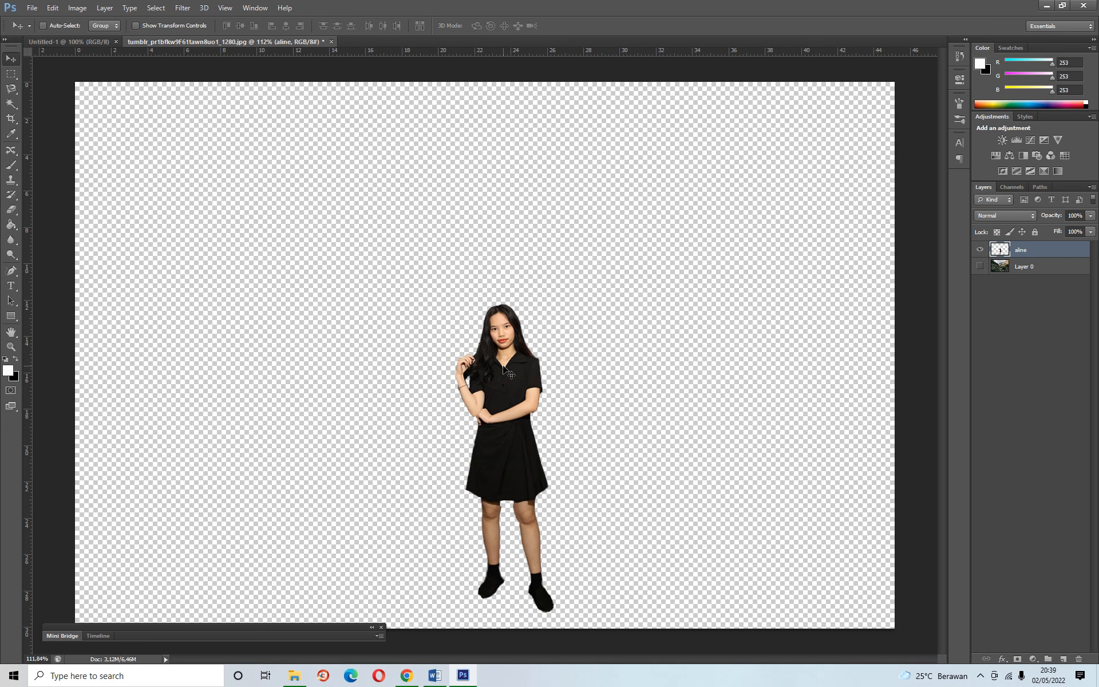
Step: Enlarge the cut-out woman proportionally to about 171% with Free Transform so she nearly fills the canvas height, and apply it
{"action": "key", "text": "ctrl+t"}
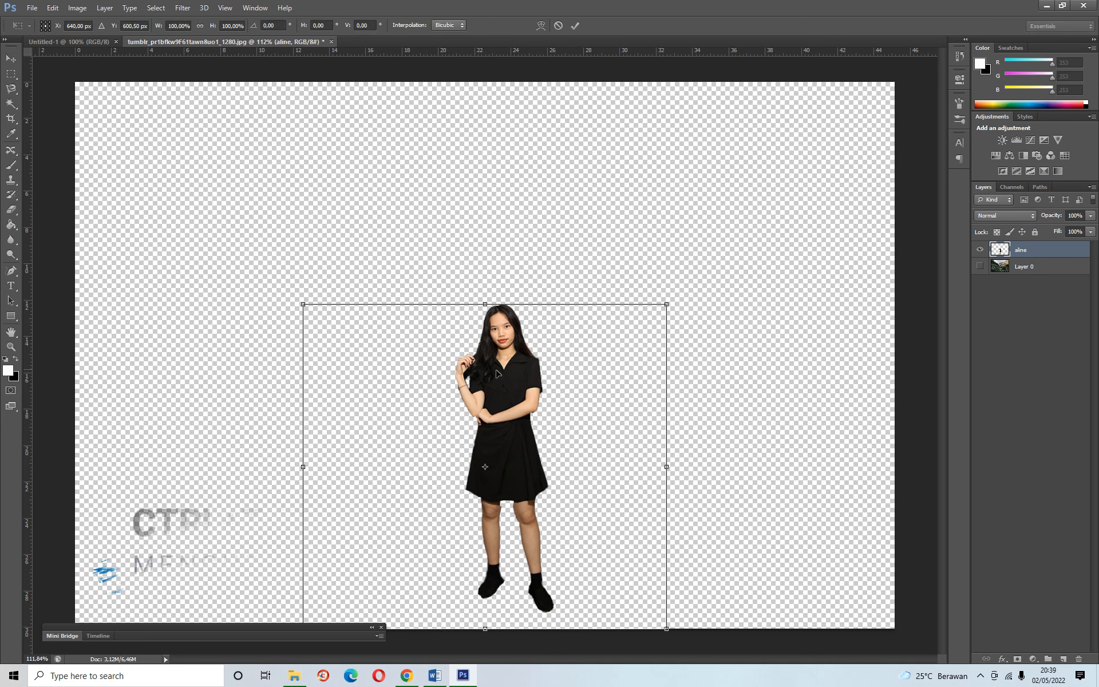
{"action": "left_click_drag", "start_coordinate": [504, 338], "coordinate": [494, 267]}
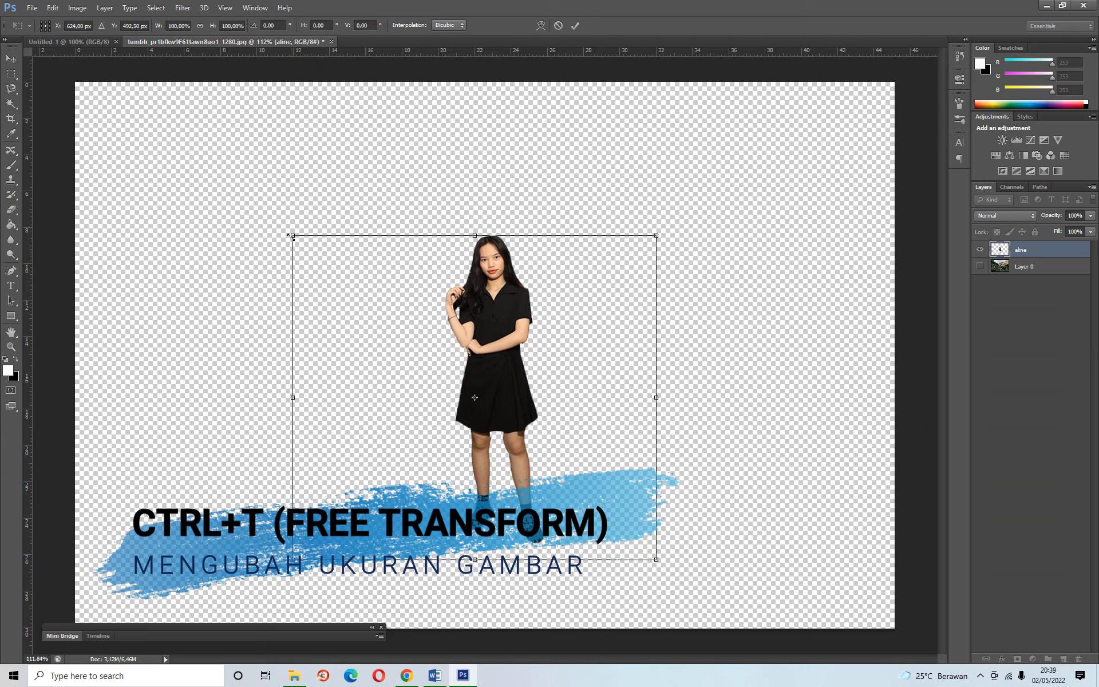
{"action": "left_click_drag", "start_coordinate": [294, 235], "coordinate": [150, 84]}
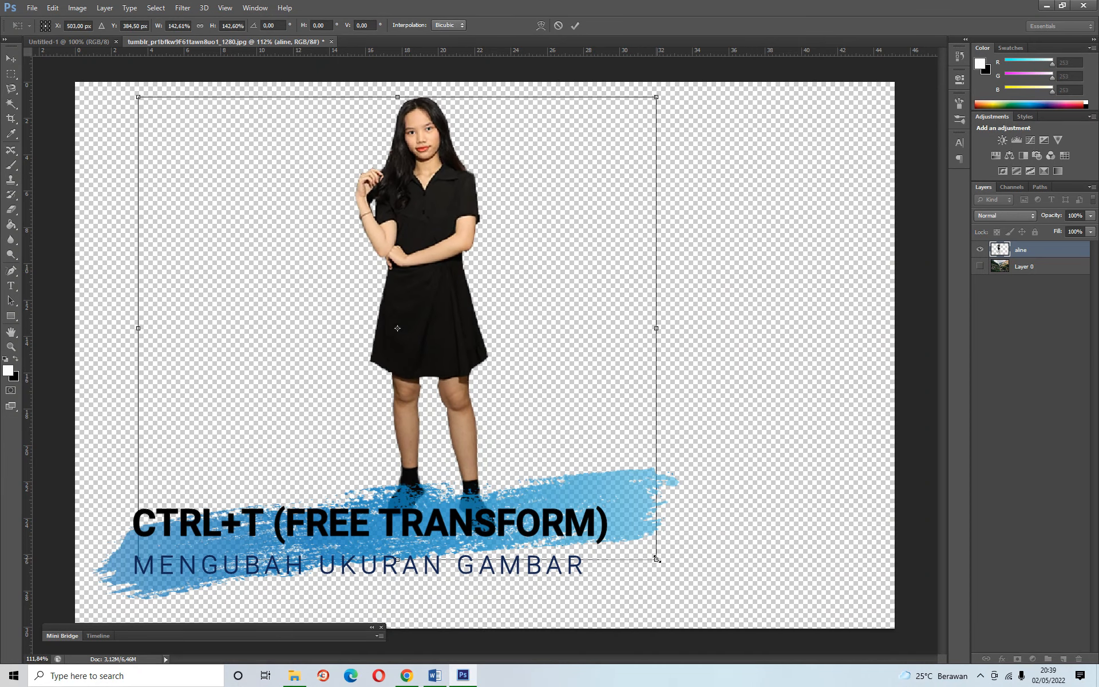
{"action": "left_click_drag", "start_coordinate": [657, 558], "coordinate": [767, 643]}
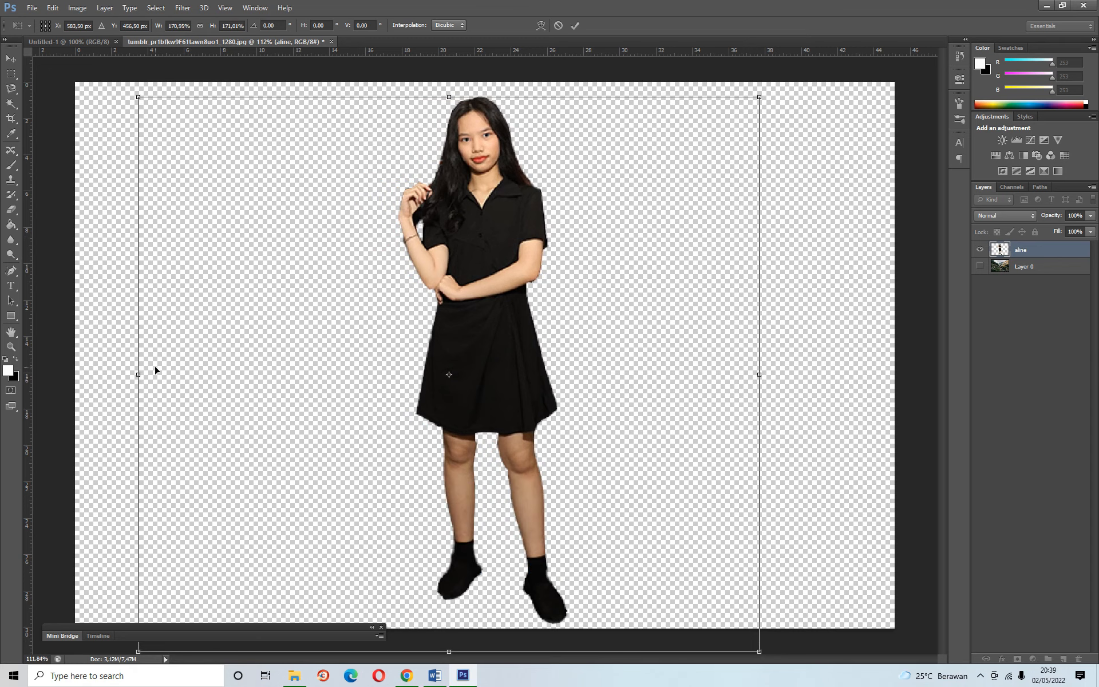
{"action": "left_click_drag", "start_coordinate": [135, 374], "coordinate": [226, 375]}
{"action": "key", "text": "ctrl+z"}
{"action": "key", "text": "Return"}
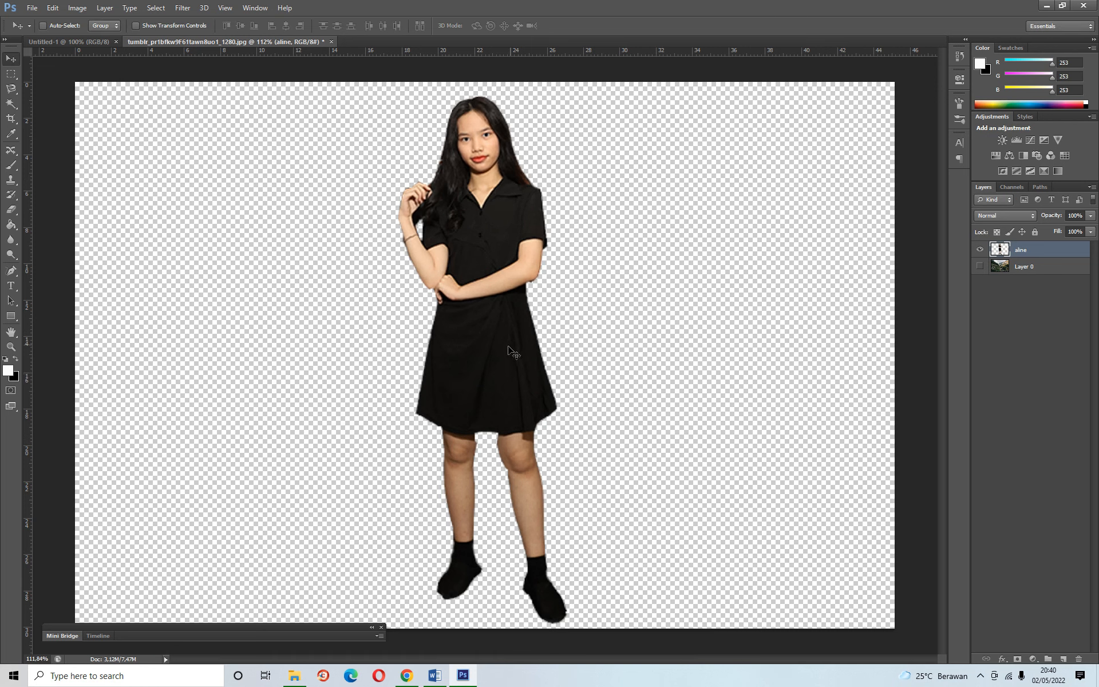
Step: Show the mountain landscape layer and position the woman over the gravel path, just right of the image centre
{"action": "left_click_drag", "start_coordinate": [510, 345], "coordinate": [497, 343]}
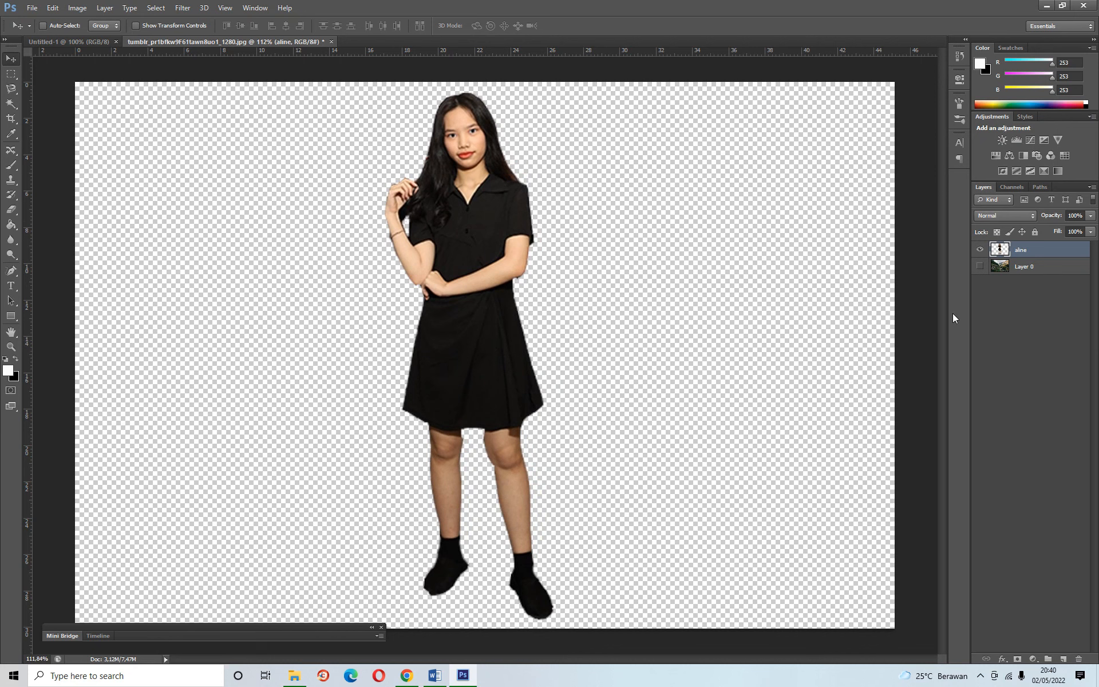
{"action": "left_click", "coordinate": [980, 266]}
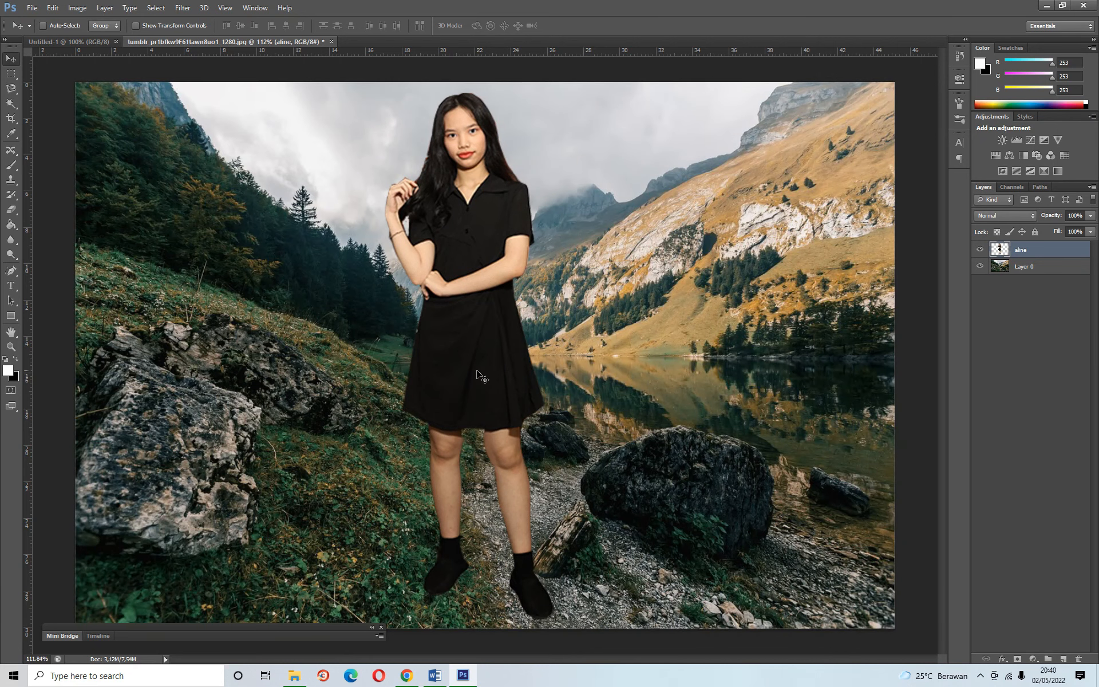
{"action": "left_click_drag", "start_coordinate": [479, 366], "coordinate": [541, 376]}
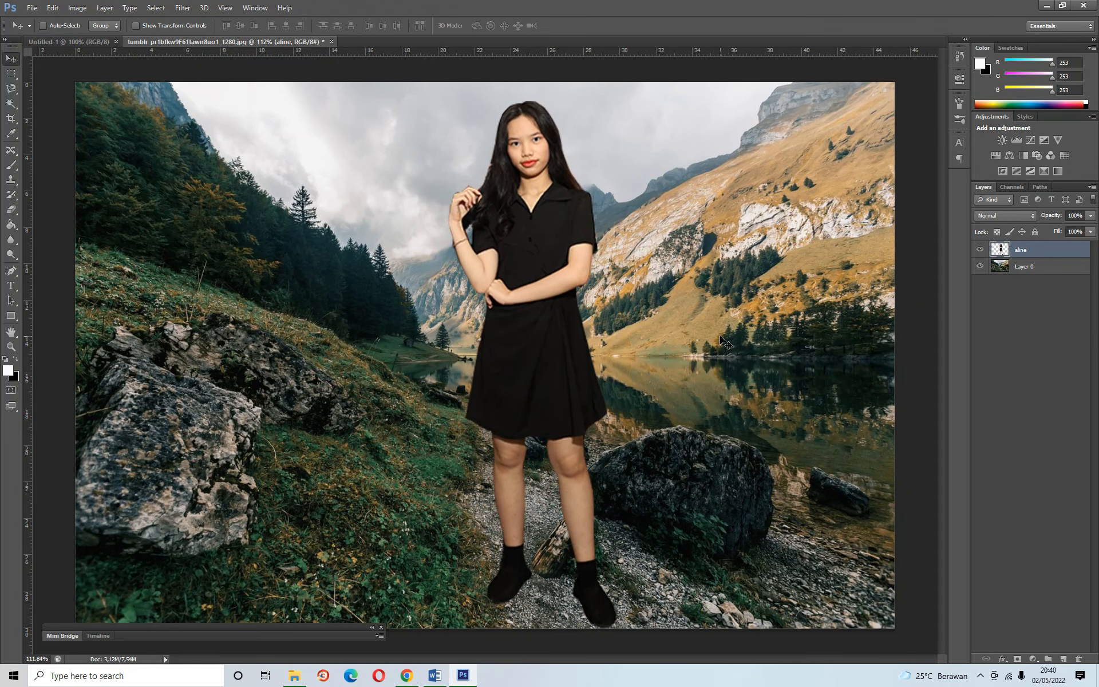
{"action": "key", "text": "alt"}
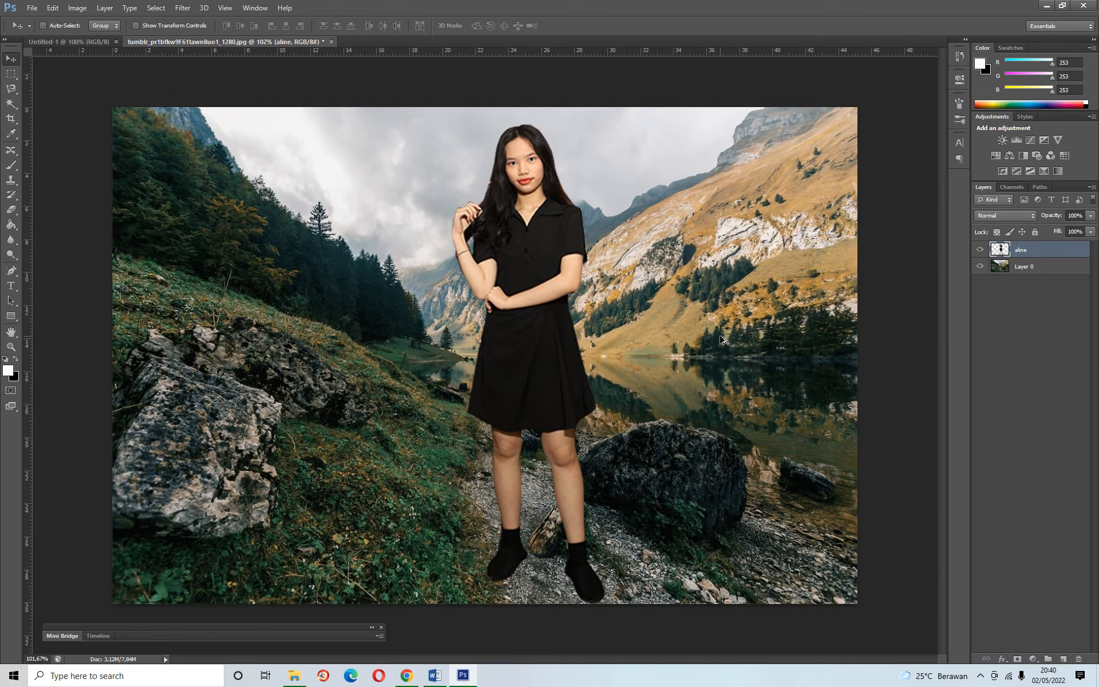
{"action": "scroll", "coordinate": [723, 341], "scroll_direction": "down", "scroll_amount": 1}
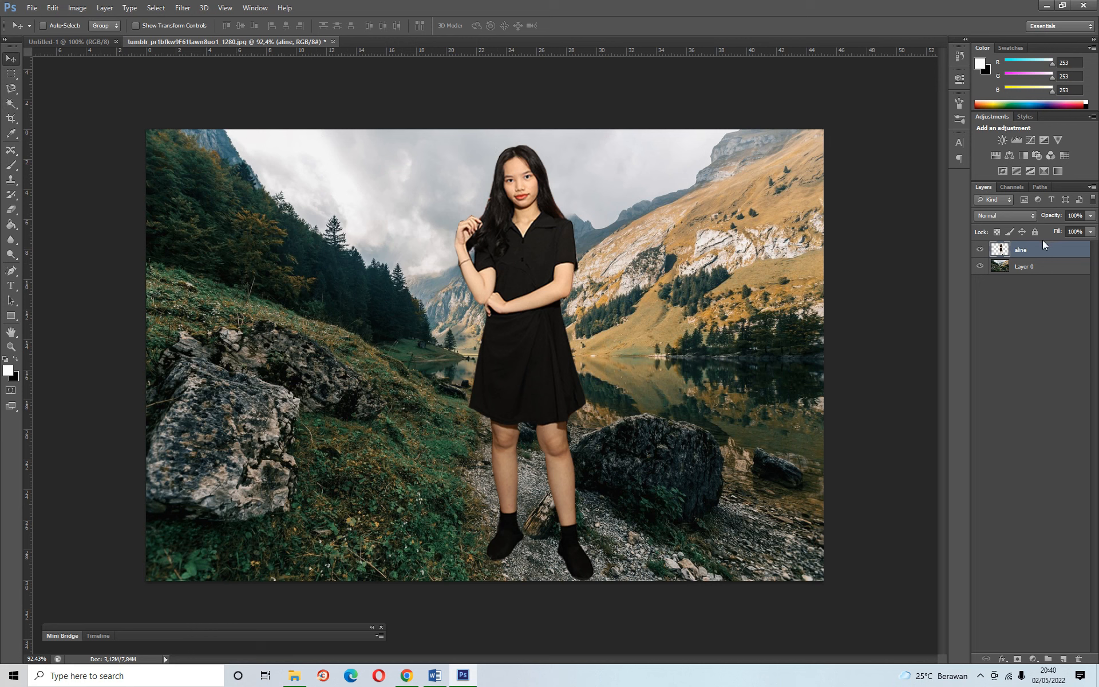
Step: Add a Curves adjustment layer above the woman's layer and raise the midtones of the Green channel slightly
{"action": "left_click", "coordinate": [1031, 142]}
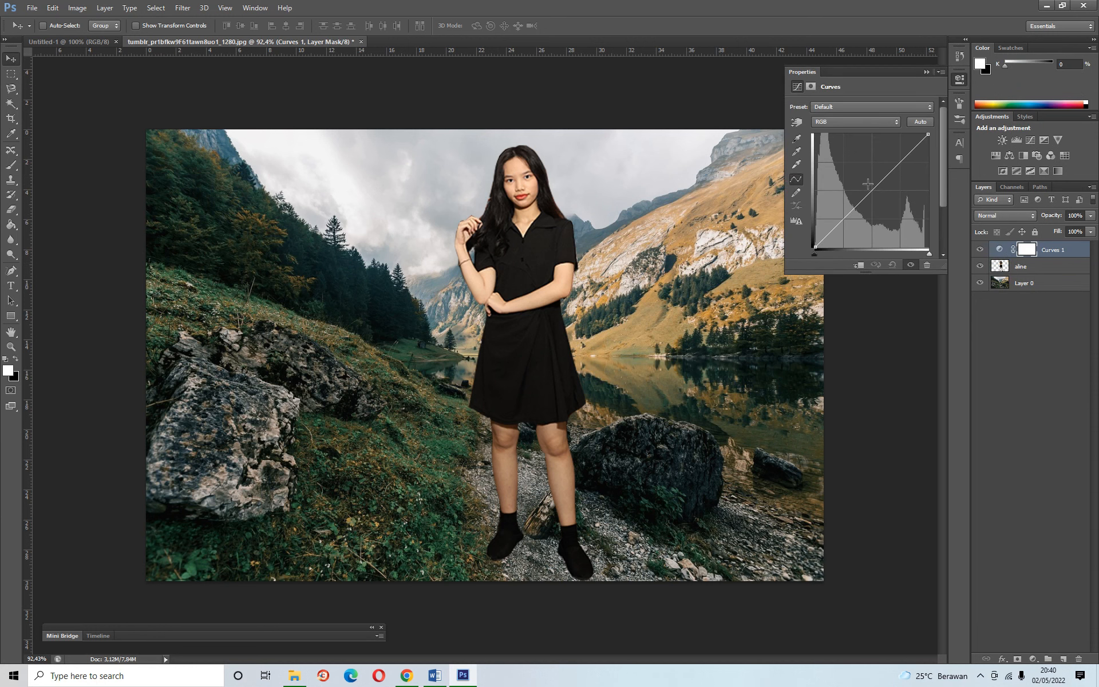
{"action": "left_click", "coordinate": [857, 123]}
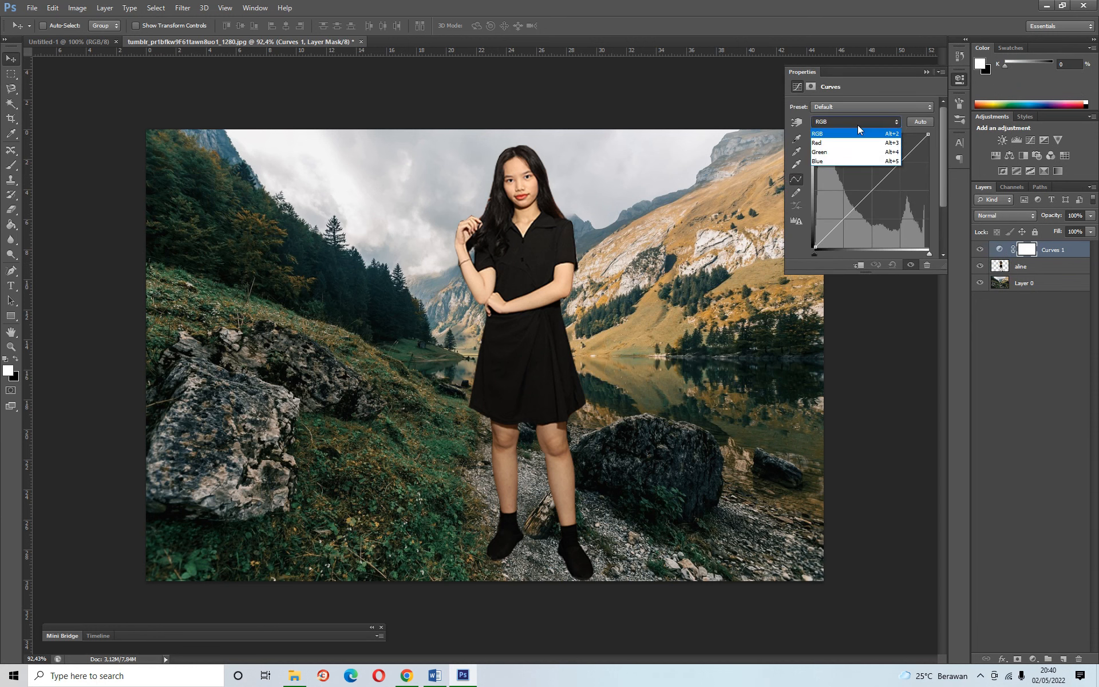
{"action": "left_click", "coordinate": [855, 160]}
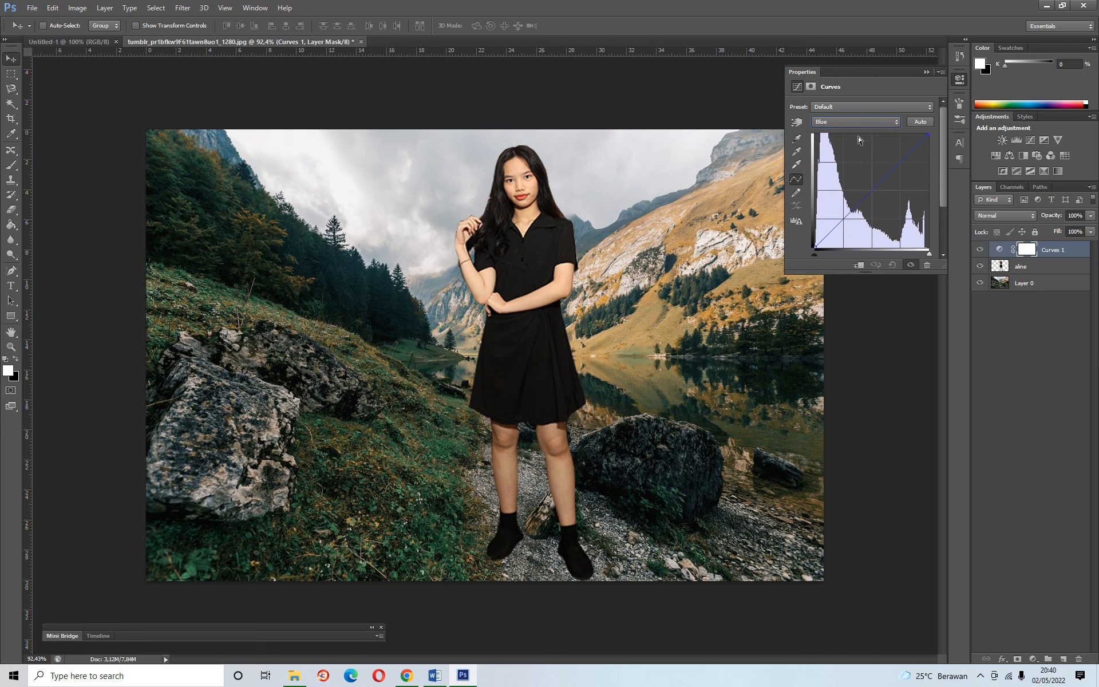
{"action": "left_click", "coordinate": [860, 125]}
{"action": "left_click", "coordinate": [848, 143]}
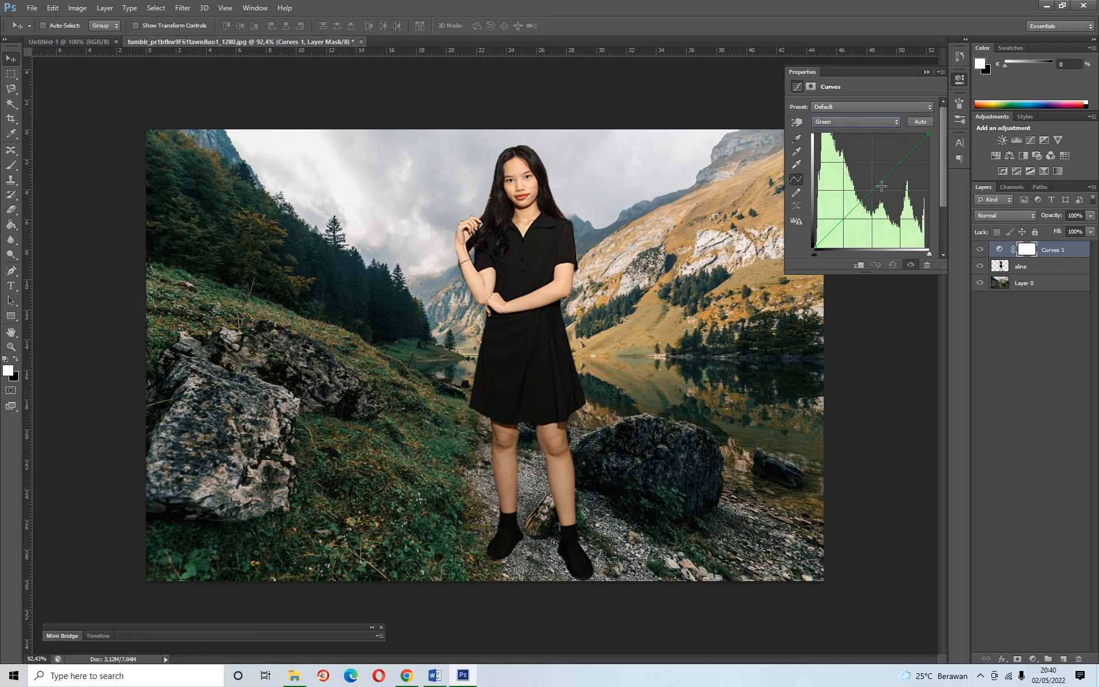
{"action": "left_click_drag", "start_coordinate": [879, 183], "coordinate": [884, 171]}
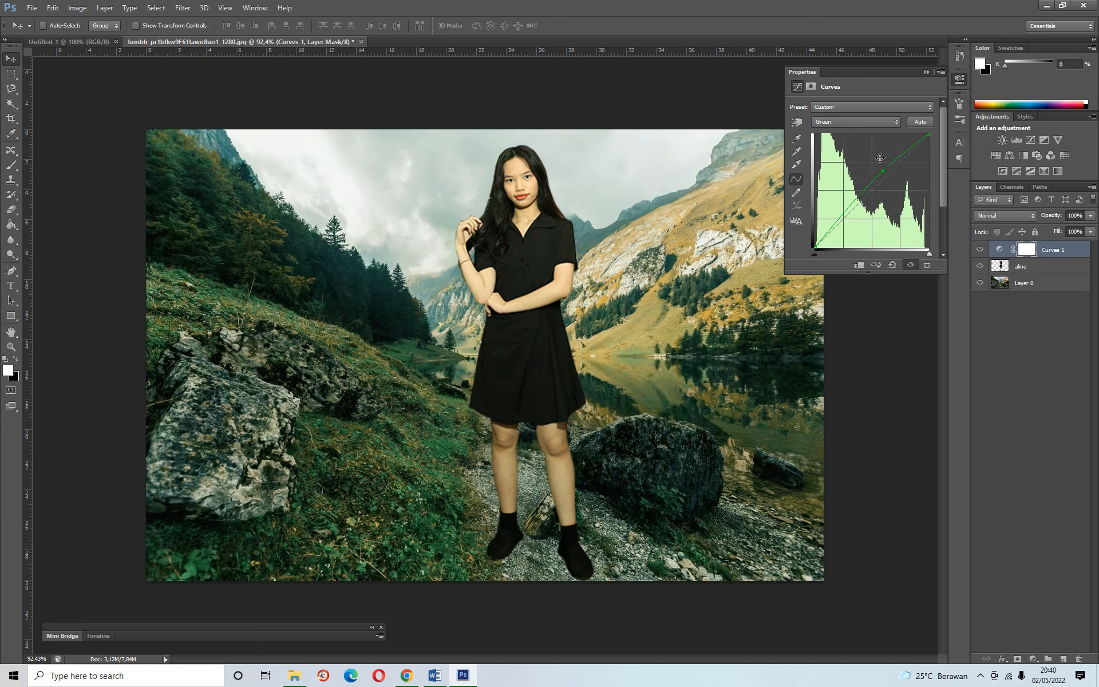
Step: Raise the midtones of the Blue channel slightly in the Curves adjustment
{"action": "left_click", "coordinate": [878, 125]}
{"action": "left_click", "coordinate": [872, 161]}
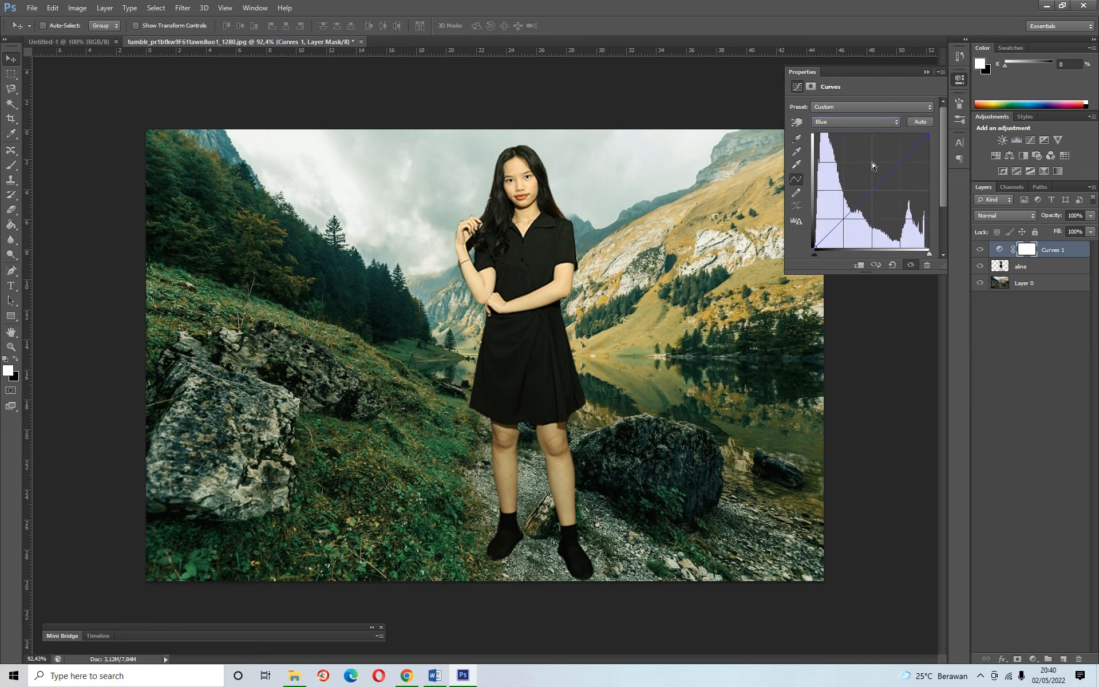
{"action": "left_click_drag", "start_coordinate": [887, 181], "coordinate": [888, 170]}
Step: Lower the upper midtones of the Red channel slightly in the Curves adjustment, and collapse its properties
{"action": "left_click", "coordinate": [877, 121]}
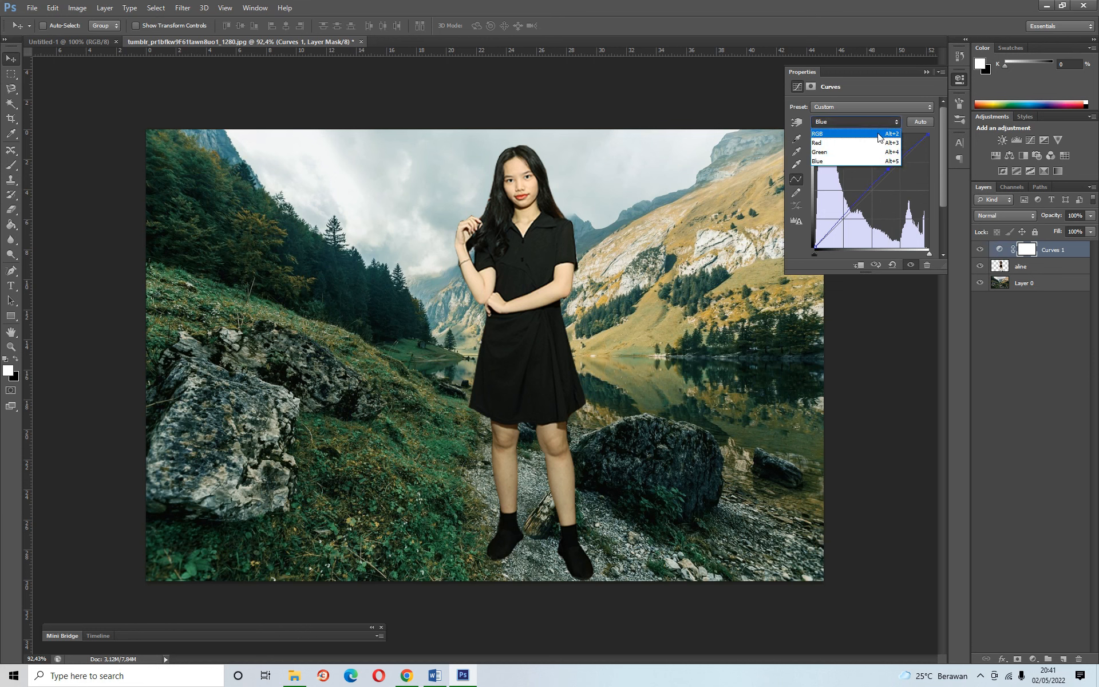
{"action": "left_click", "coordinate": [879, 134]}
{"action": "left_click", "coordinate": [878, 121]}
{"action": "left_click", "coordinate": [858, 133]}
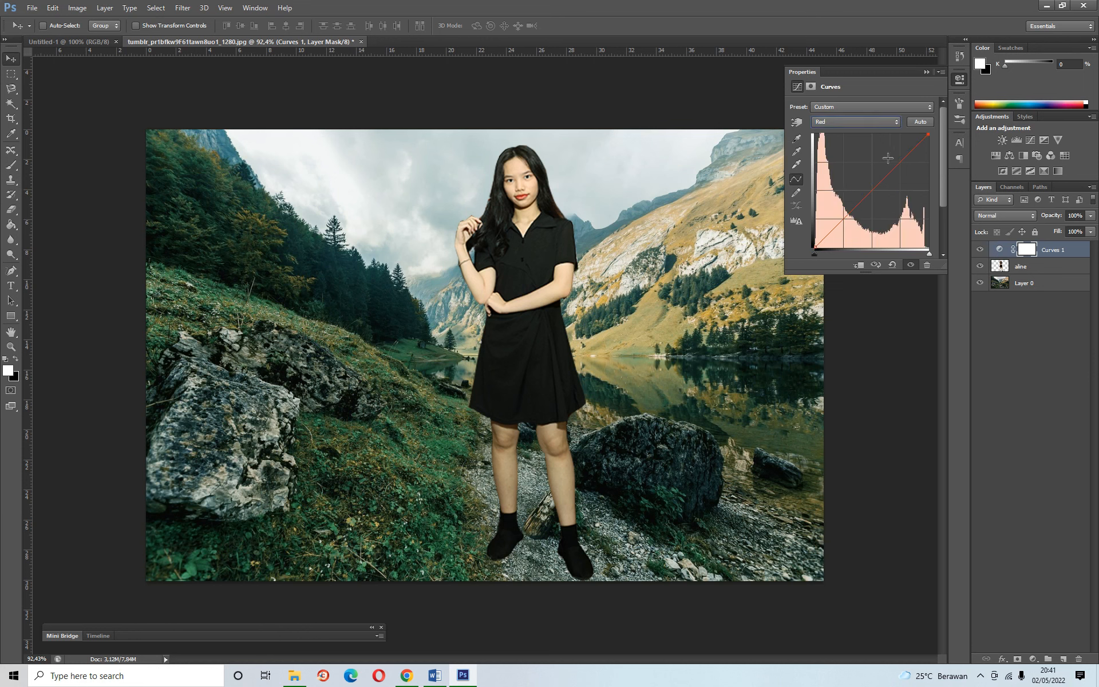
{"action": "left_click_drag", "start_coordinate": [890, 169], "coordinate": [894, 174]}
{"action": "left_click", "coordinate": [926, 73]}
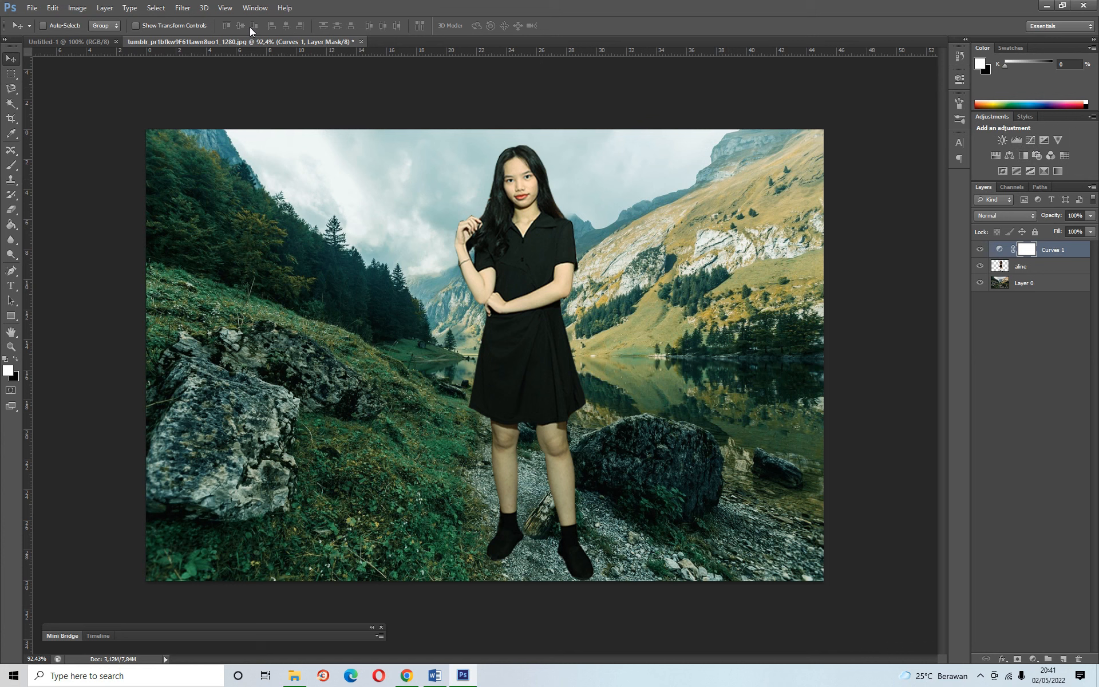
{"action": "left_click", "coordinate": [980, 678]}
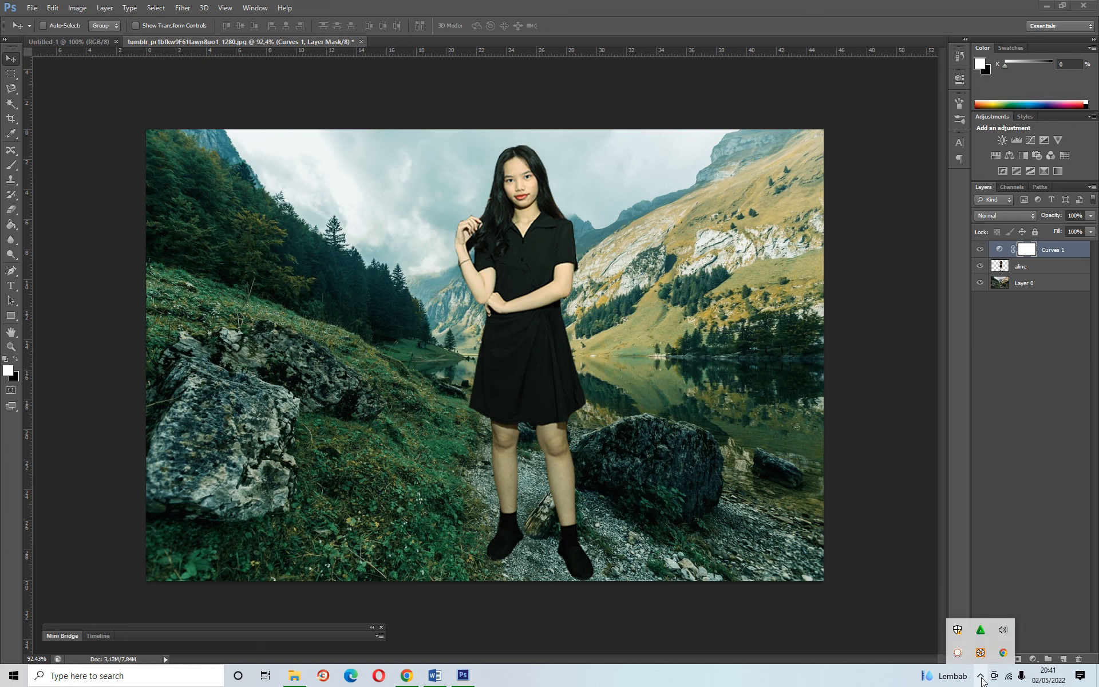
{"action": "left_click", "coordinate": [1045, 541]}
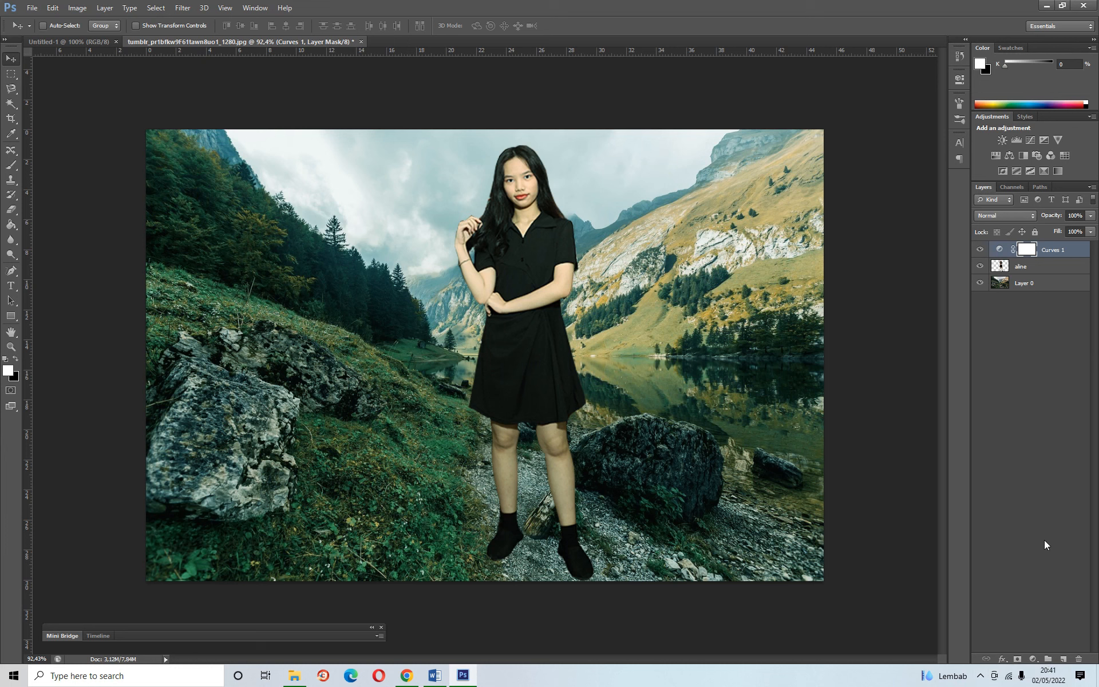
{"action": "left_click", "coordinate": [981, 675]}
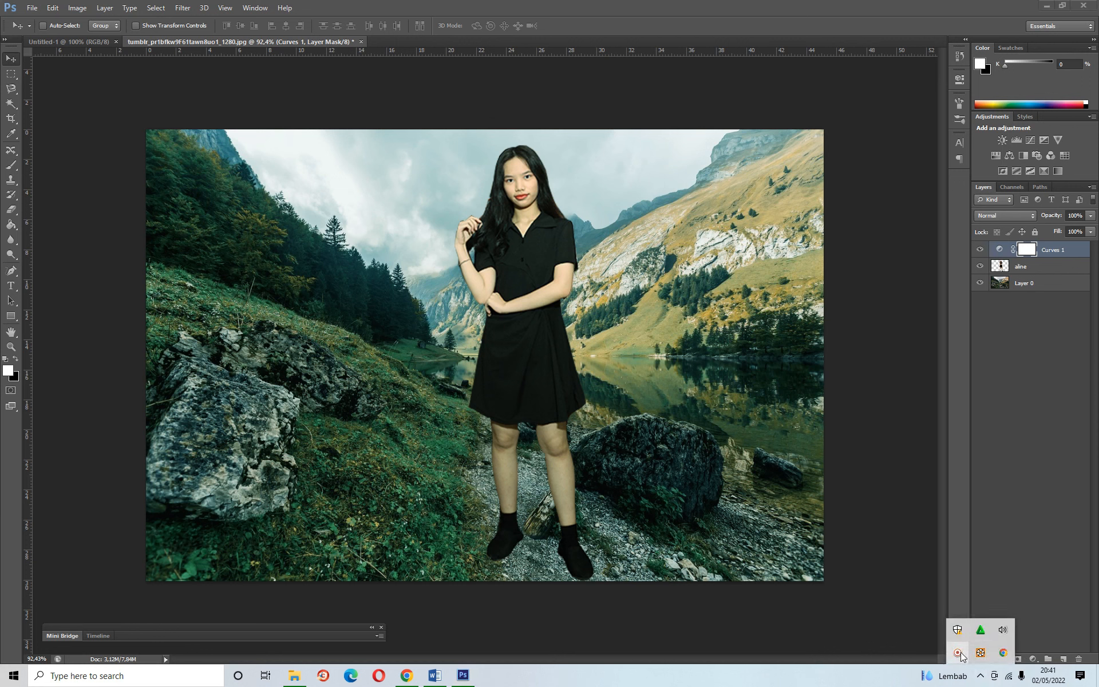
{"action": "left_click", "coordinate": [791, 504]}
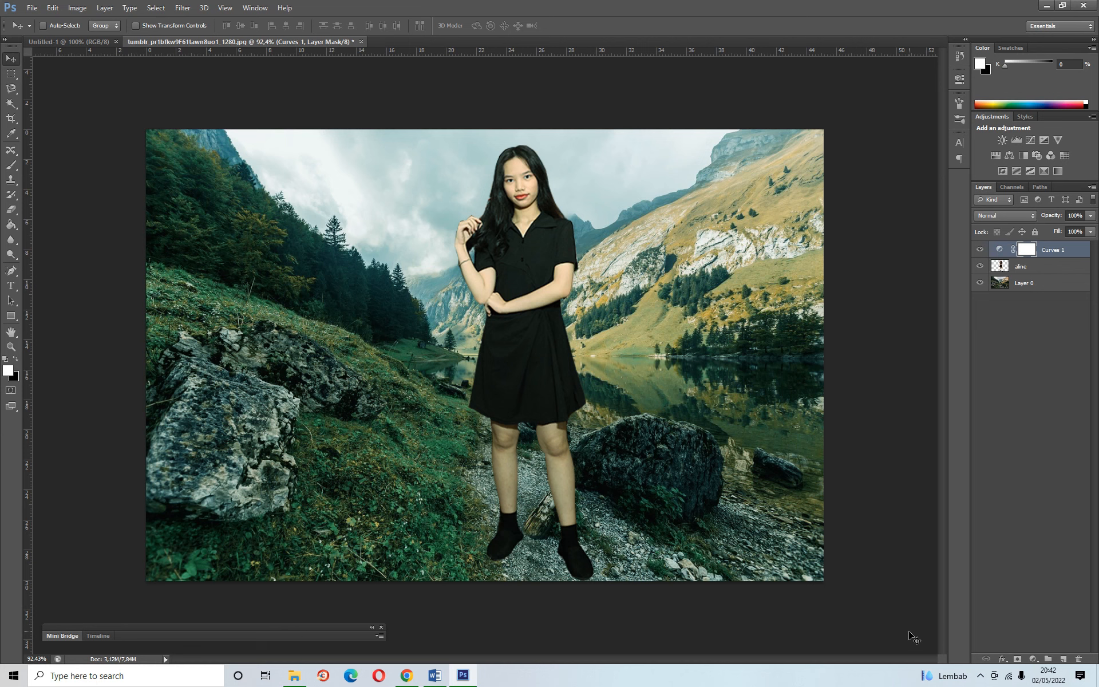
{"action": "left_click", "coordinate": [982, 678]}
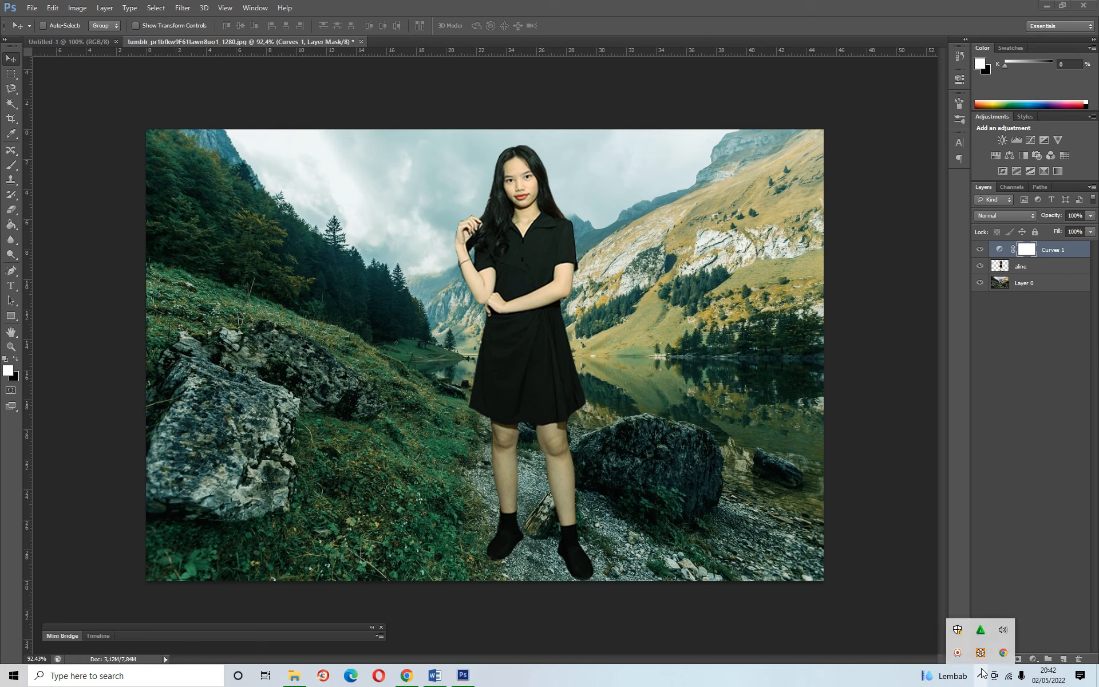